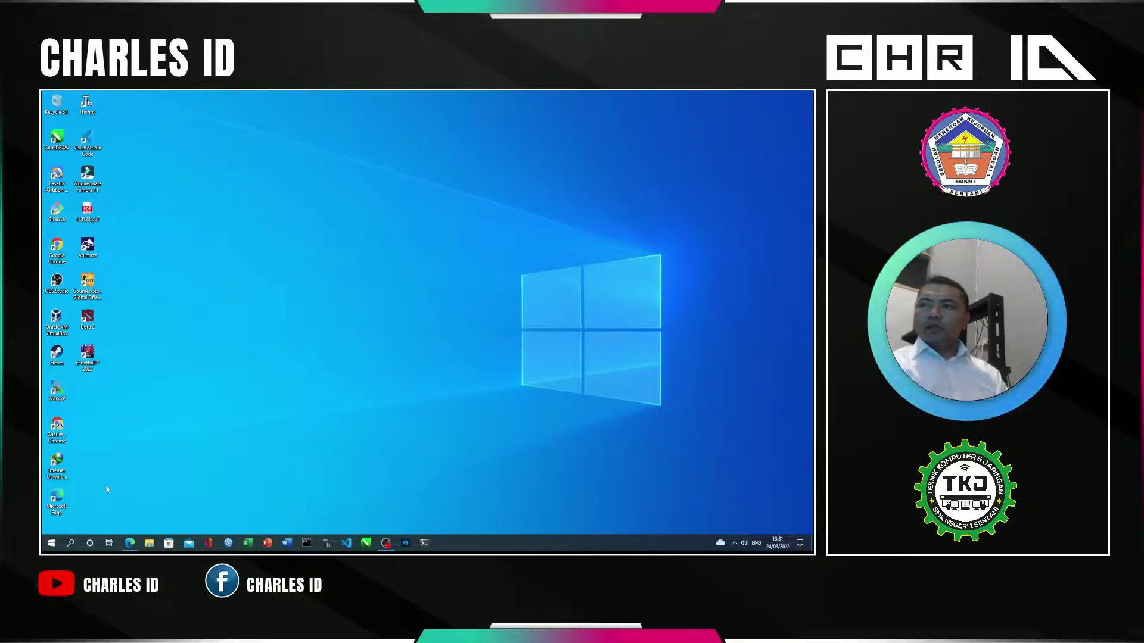
{"action": "left_click_drag", "start_coordinate": [138, 508], "coordinate": [57, 138]}
{"action": "left_click", "coordinate": [137, 179]}
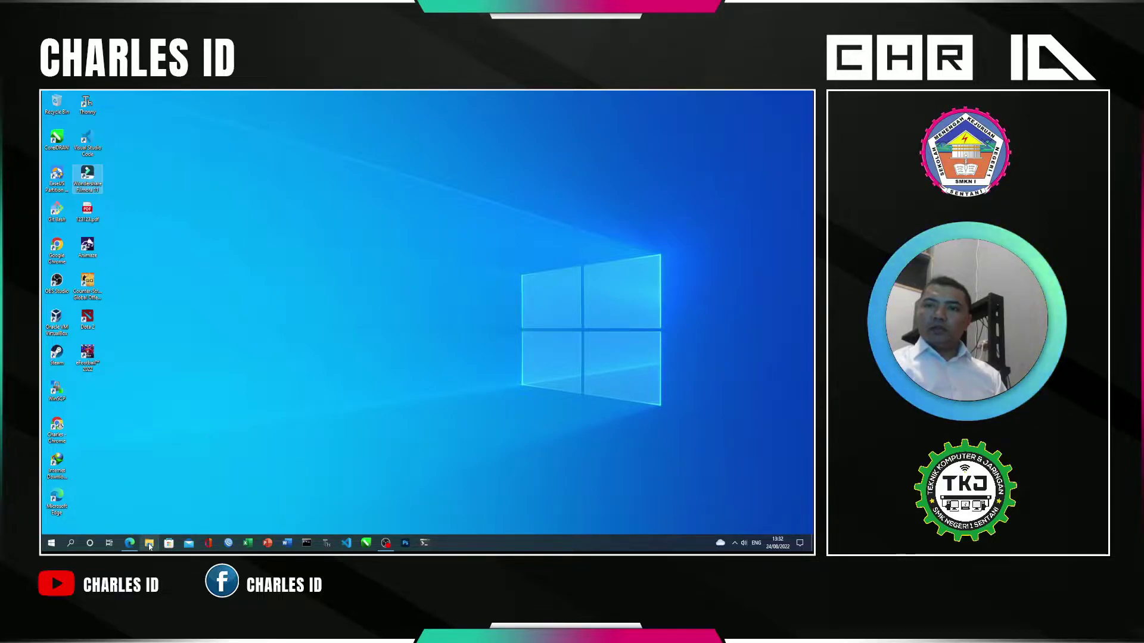
{"action": "left_click", "coordinate": [124, 254]}
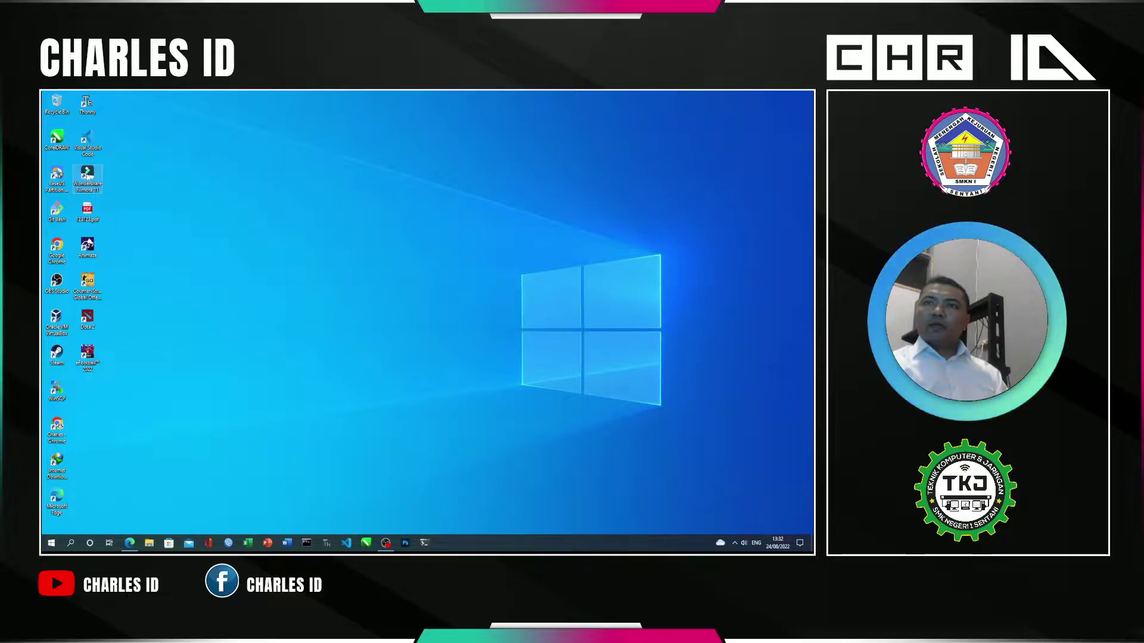
Step: Open the file location of the Wondershare Filmora 11 desktop shortcut and display the folder's full path
{"action": "right_click", "coordinate": [88, 175]}
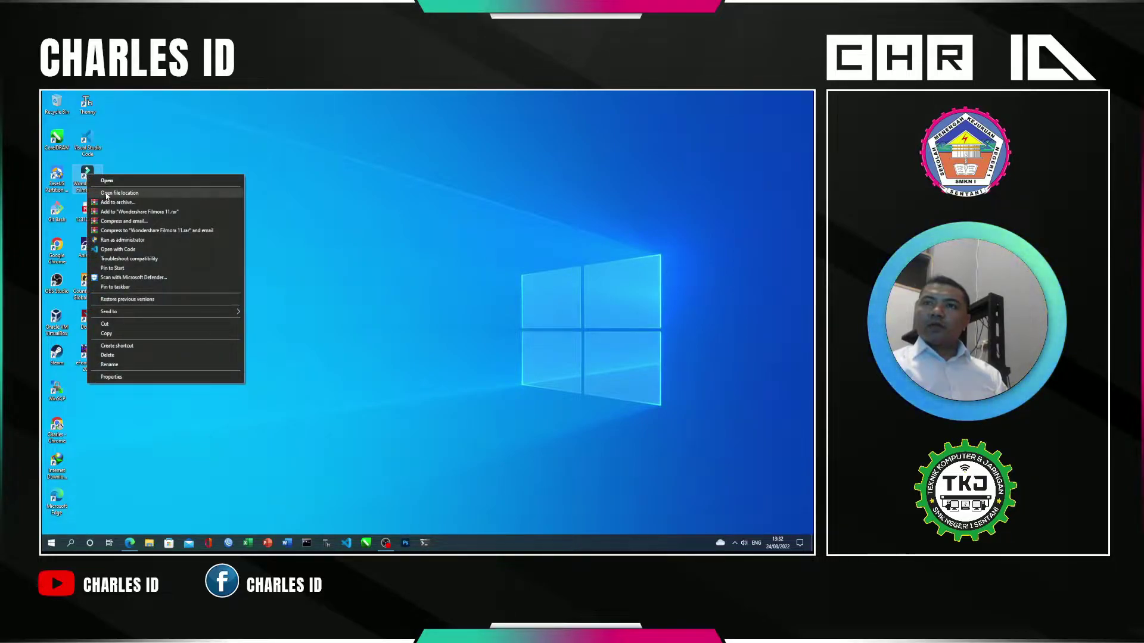
{"action": "left_click", "coordinate": [108, 194]}
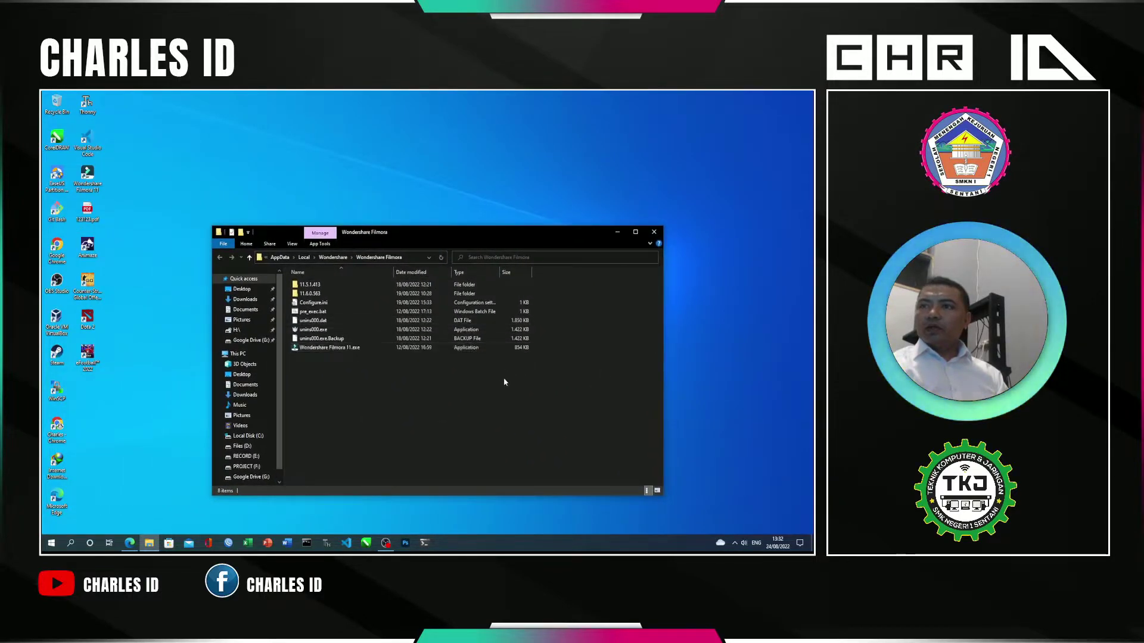
{"action": "left_click", "coordinate": [505, 384]}
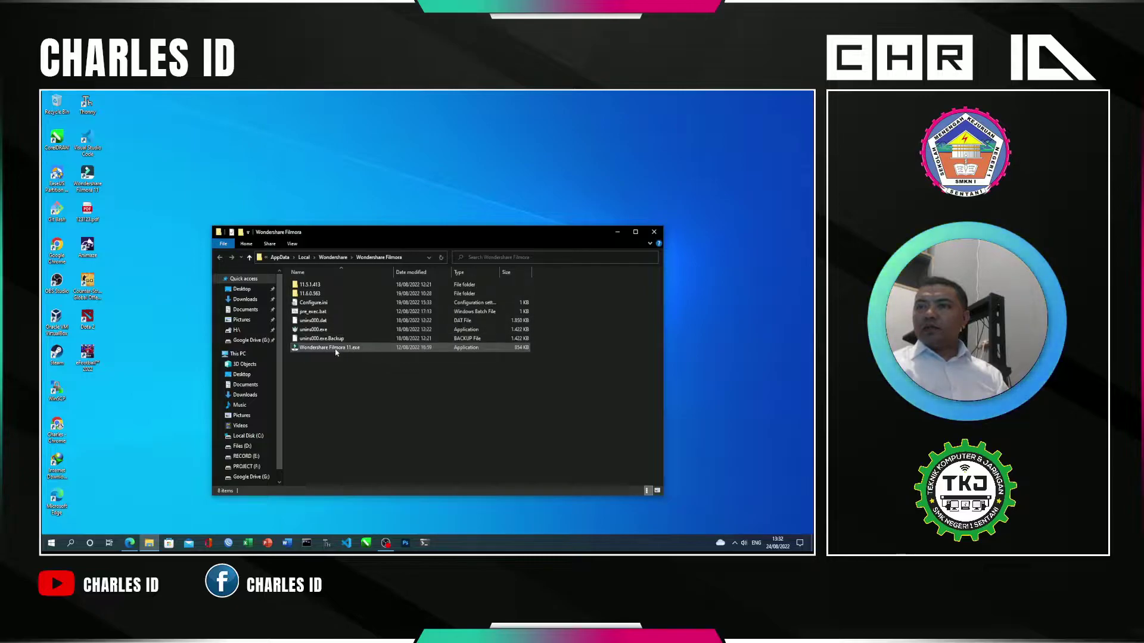
{"action": "left_click", "coordinate": [409, 258]}
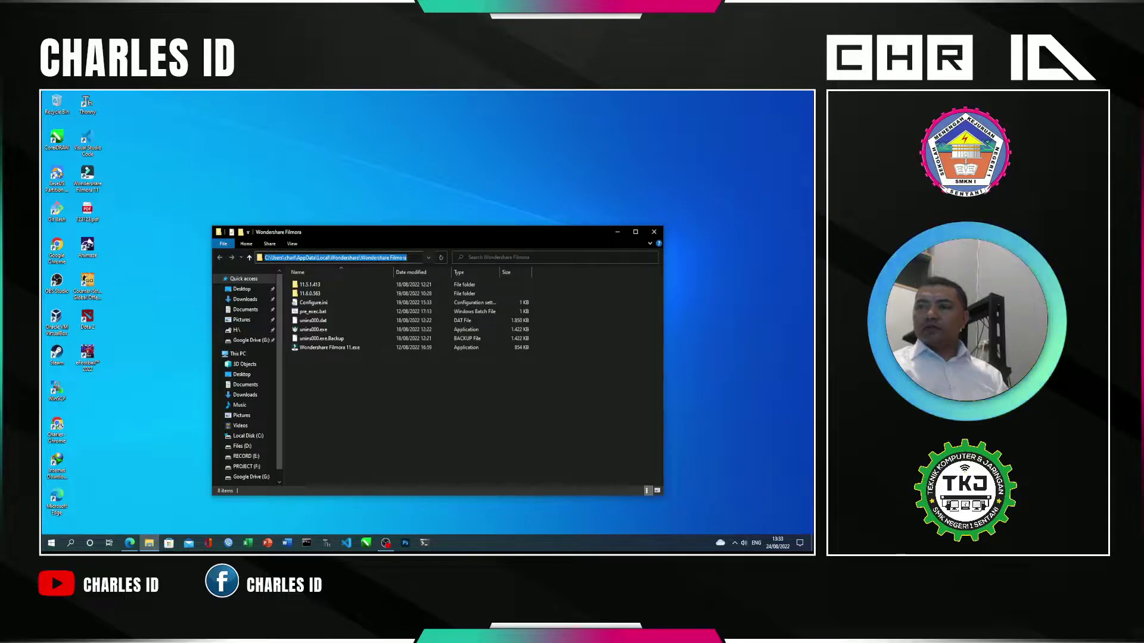
{"action": "left_click", "coordinate": [404, 258]}
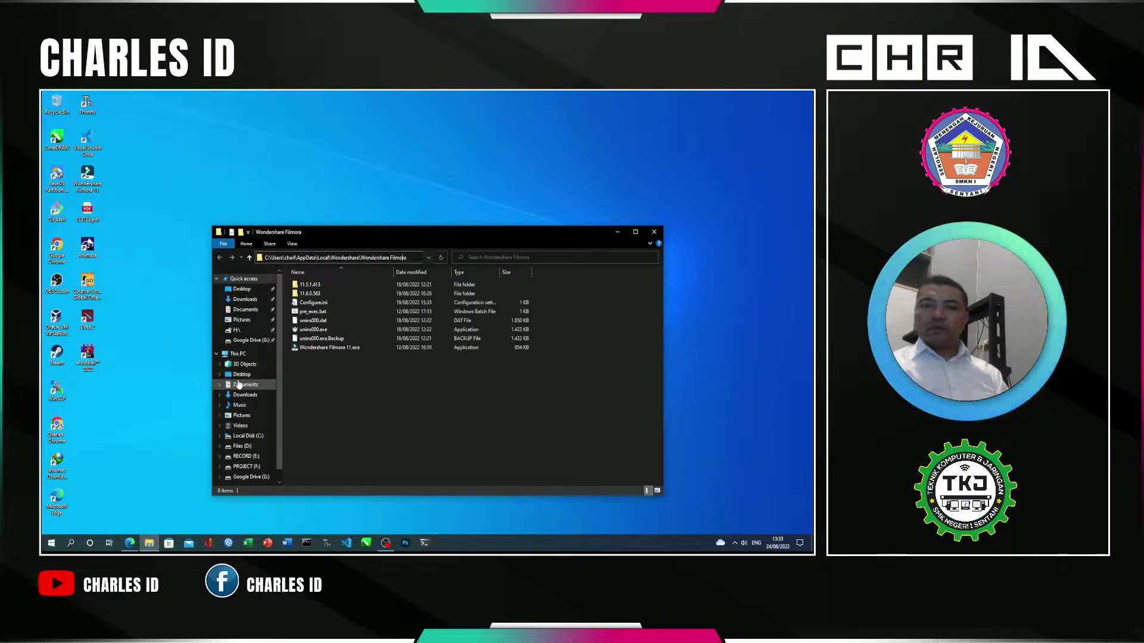
Step: Look through the Program Files folder on Local Disk (C:) and check the location of the Filmora desktop shortcut
{"action": "left_click", "coordinate": [267, 436]}
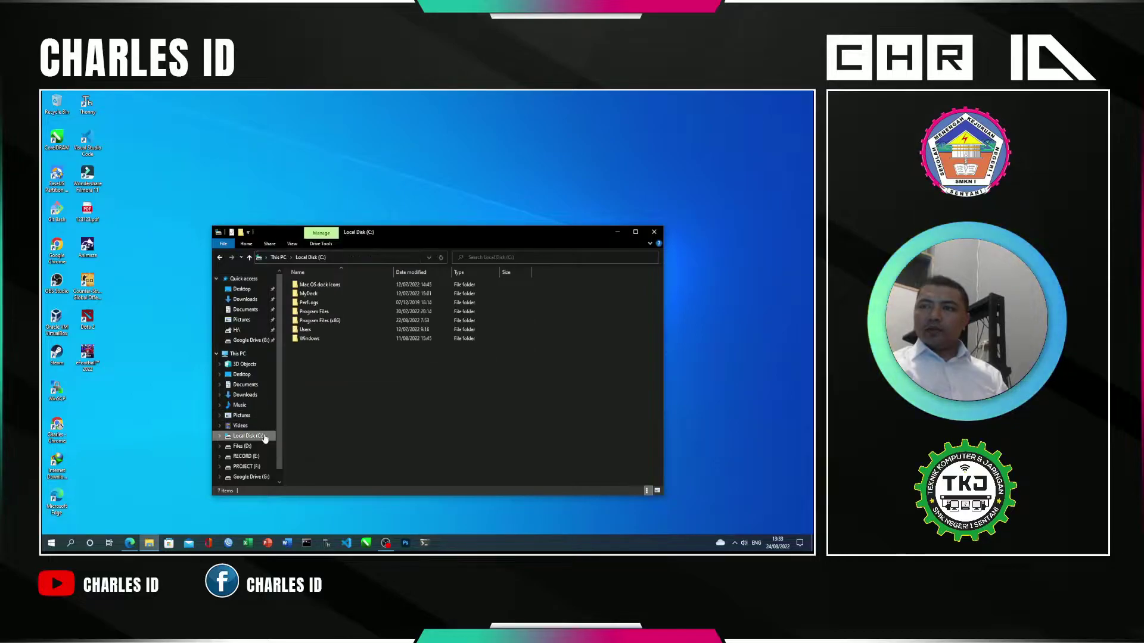
{"action": "double_click", "coordinate": [316, 312]}
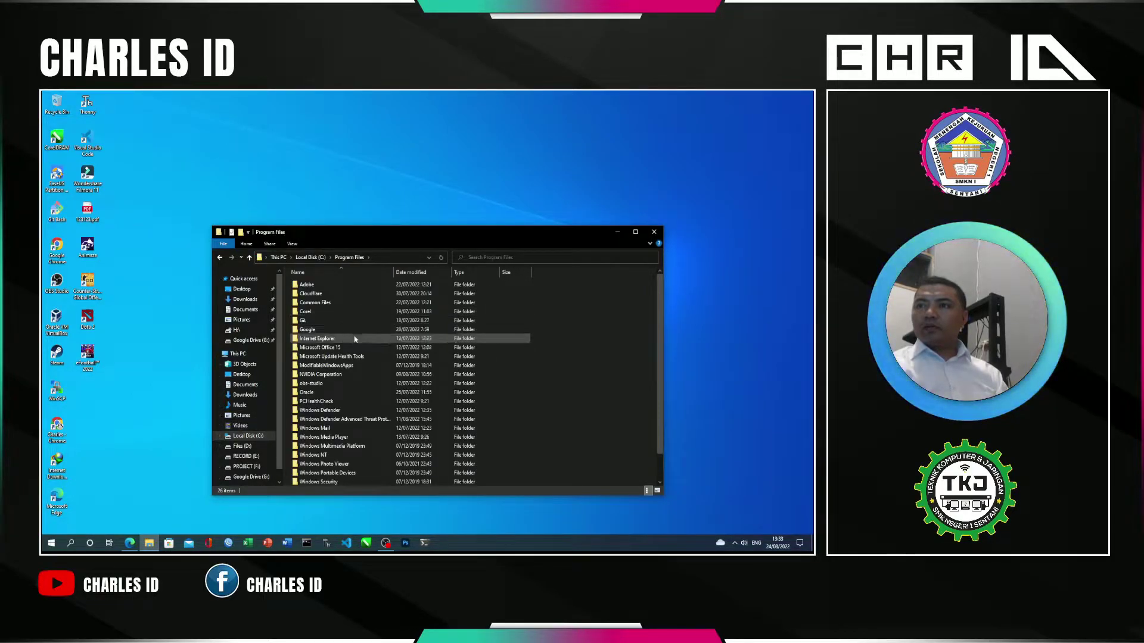
{"action": "scroll", "coordinate": [332, 314], "scroll_direction": "down", "scroll_amount": 2}
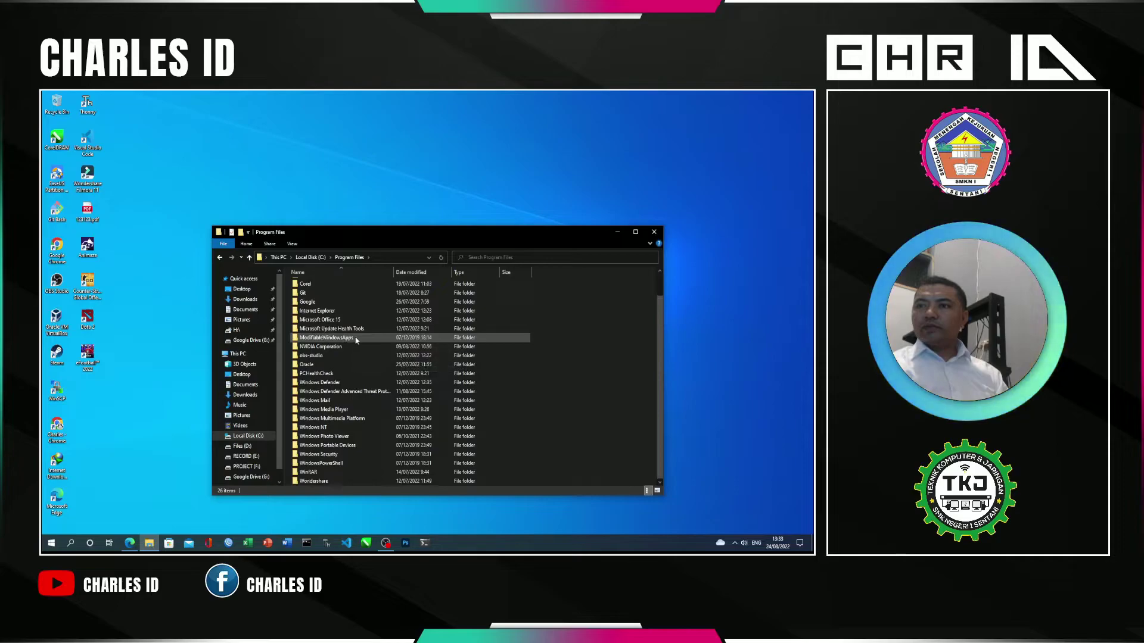
{"action": "left_click", "coordinate": [90, 189]}
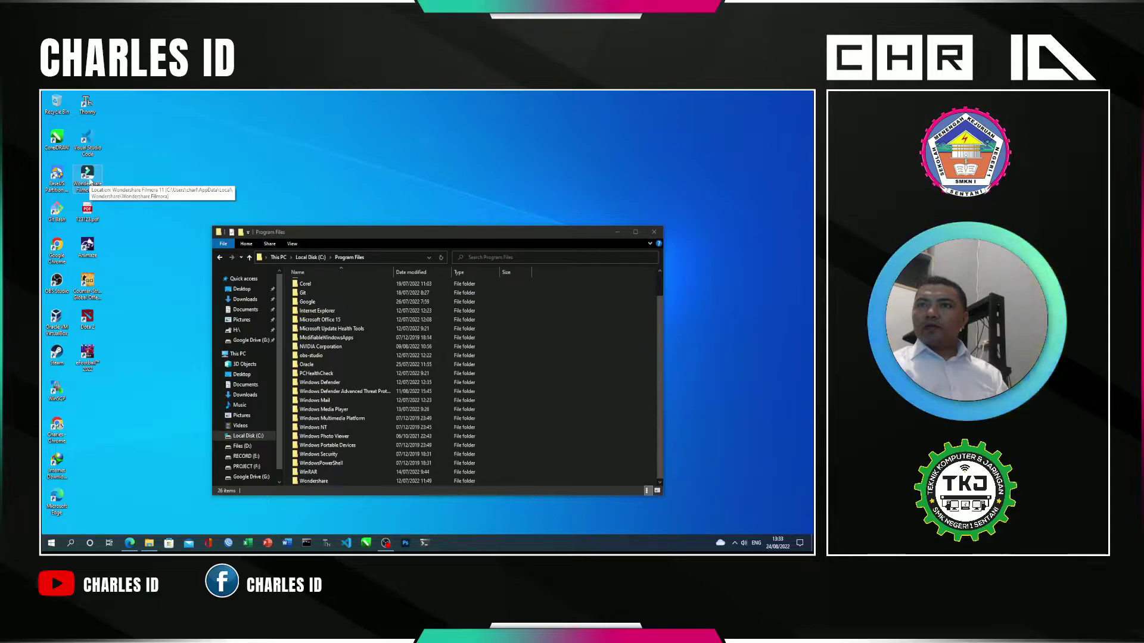
Step: Return to Local Disk (C:) and open the user's profile folder inside Users
{"action": "left_click", "coordinate": [251, 262]}
{"action": "left_click", "coordinate": [250, 258]}
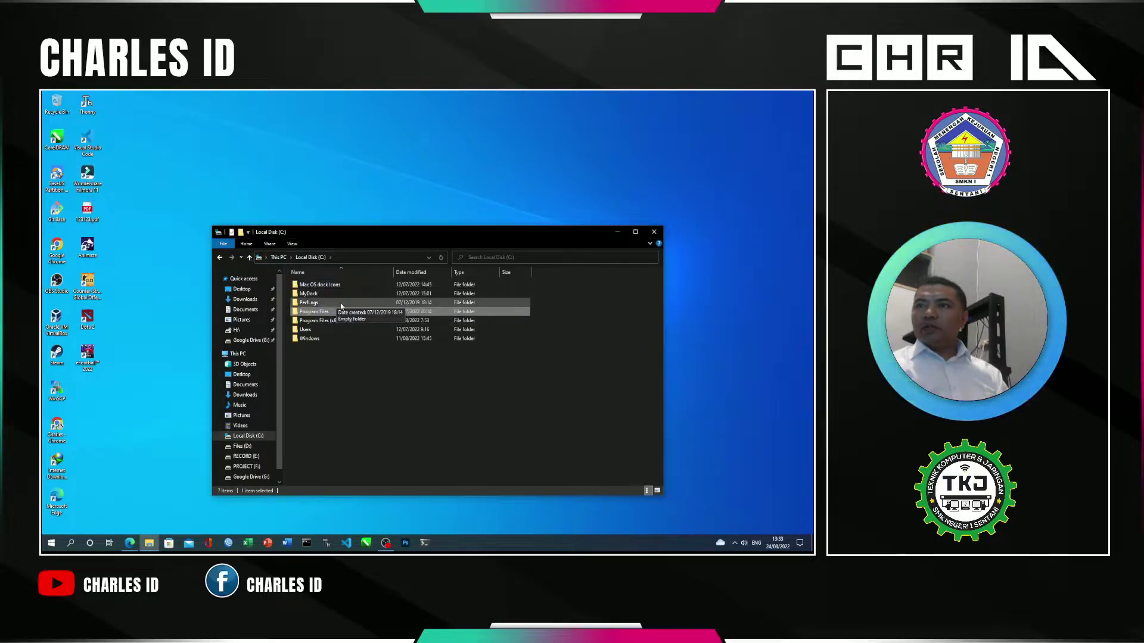
{"action": "double_click", "coordinate": [332, 330]}
{"action": "double_click", "coordinate": [315, 286]}
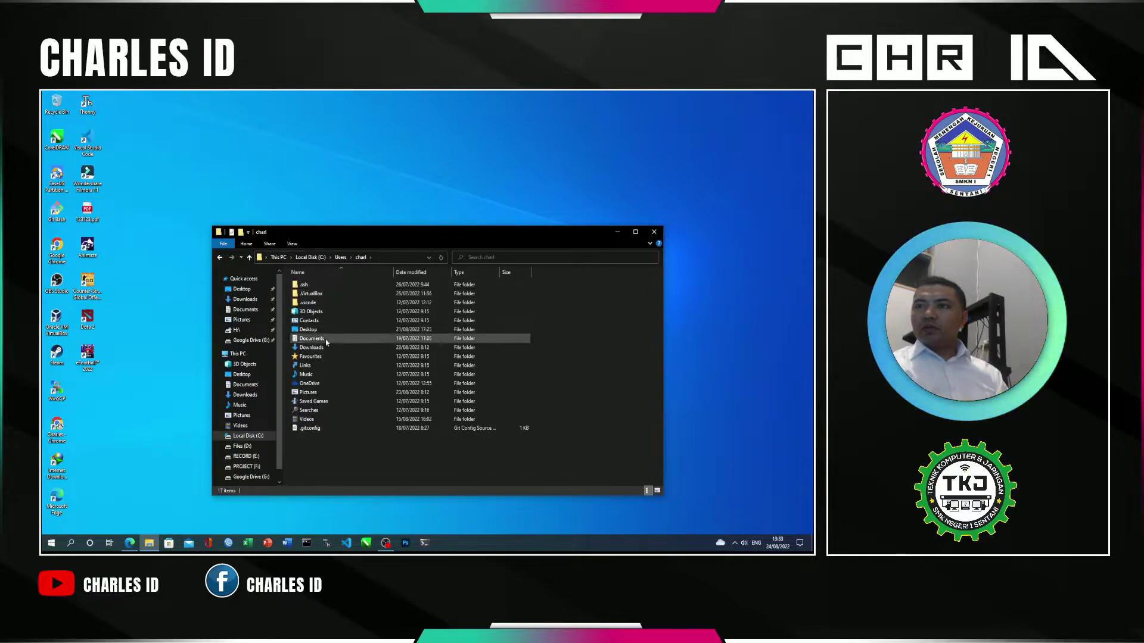
{"action": "left_click", "coordinate": [92, 179]}
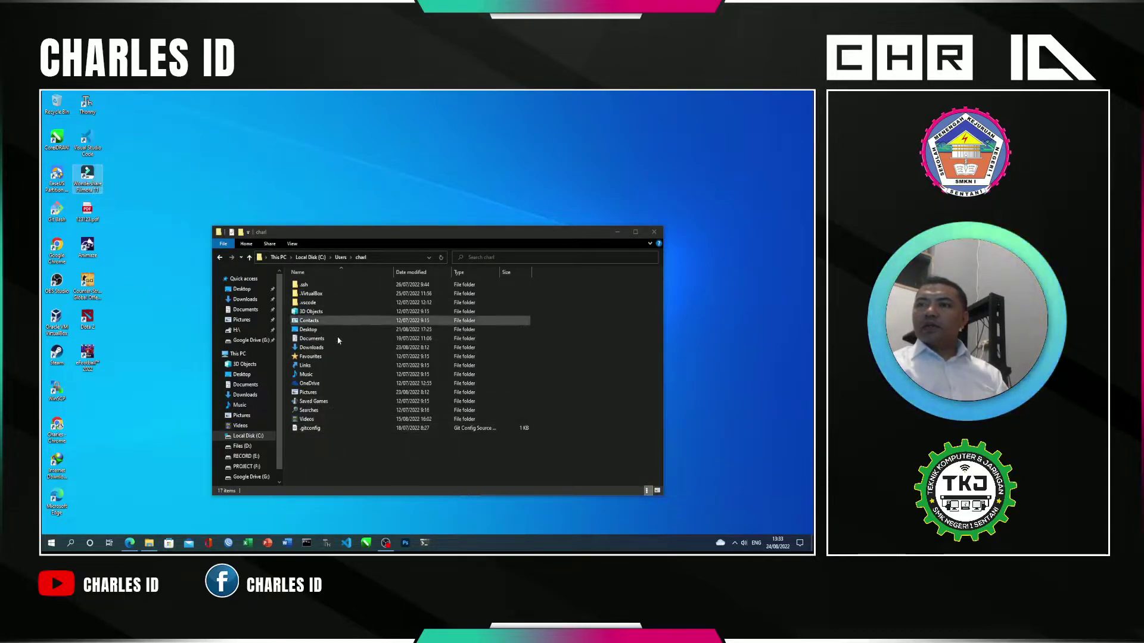
Step: Maximize the folder window and turn on the display of hidden items
{"action": "double_click", "coordinate": [408, 232]}
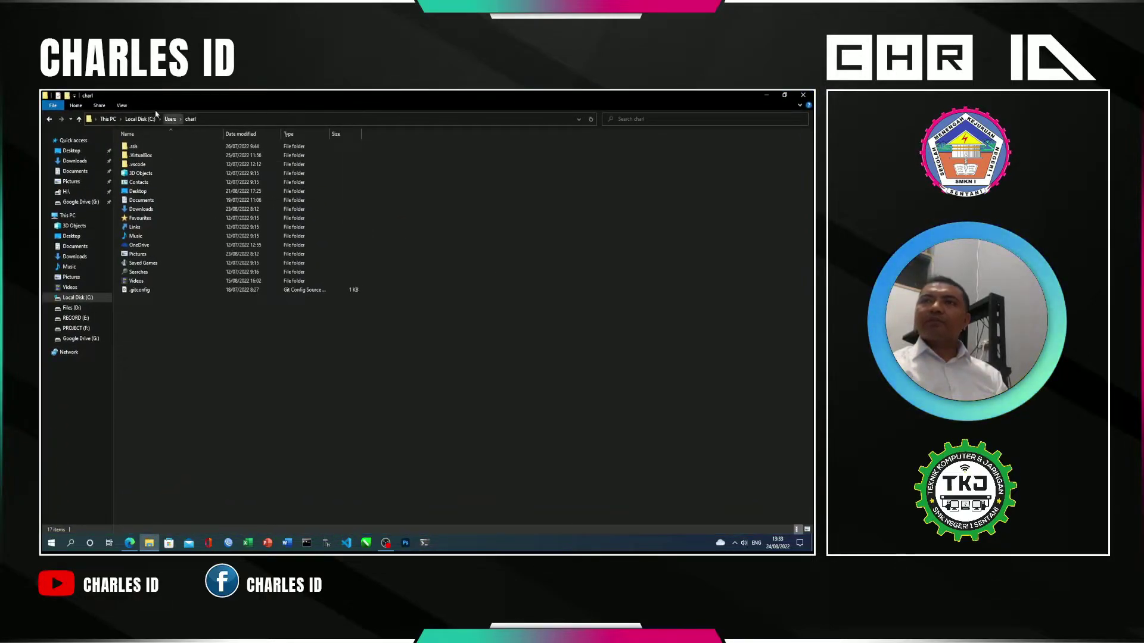
{"action": "left_click", "coordinate": [122, 105]}
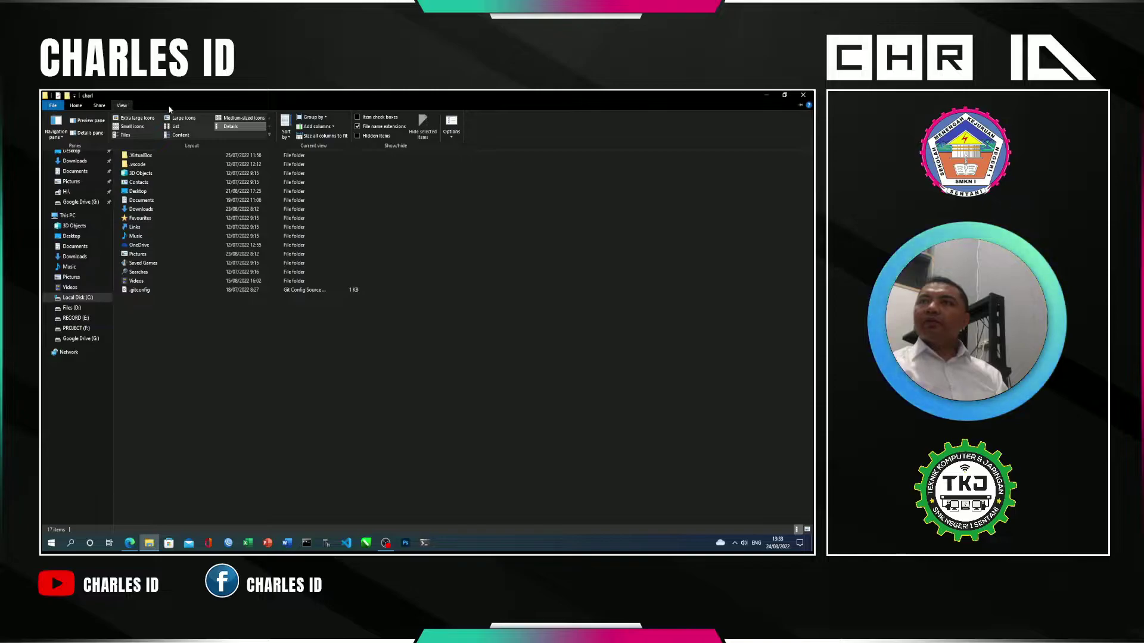
{"action": "left_click", "coordinate": [371, 138]}
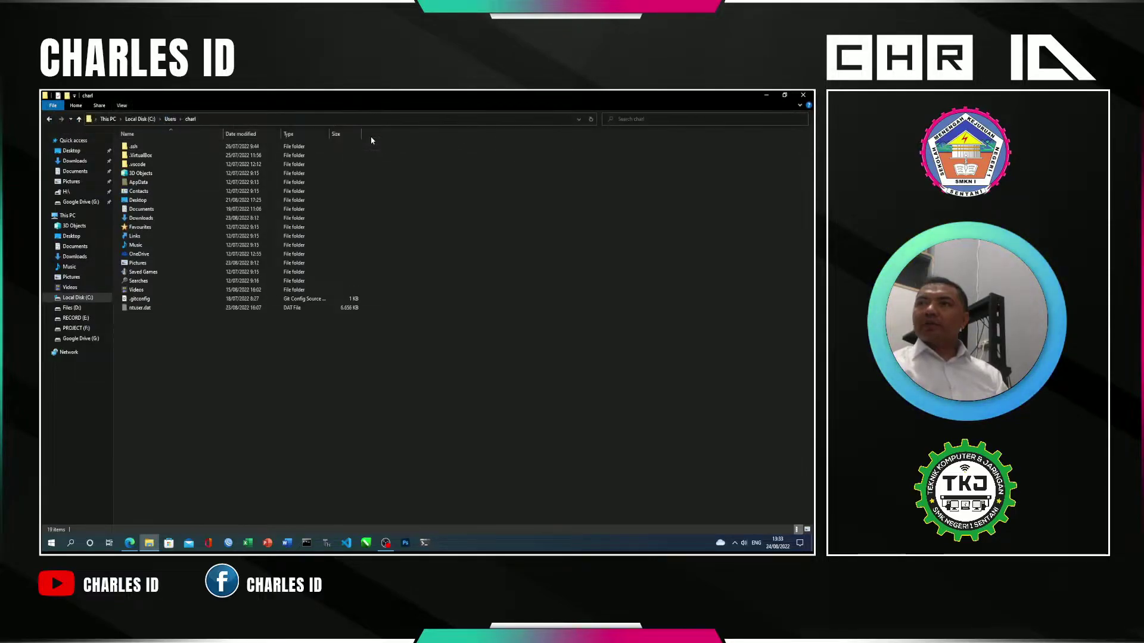
Step: Restore the window to its smaller size and open the AppData folder in the user's profile
{"action": "left_click", "coordinate": [158, 185]}
{"action": "left_click_drag", "start_coordinate": [238, 96], "coordinate": [400, 130]}
{"action": "double_click", "coordinate": [303, 221]}
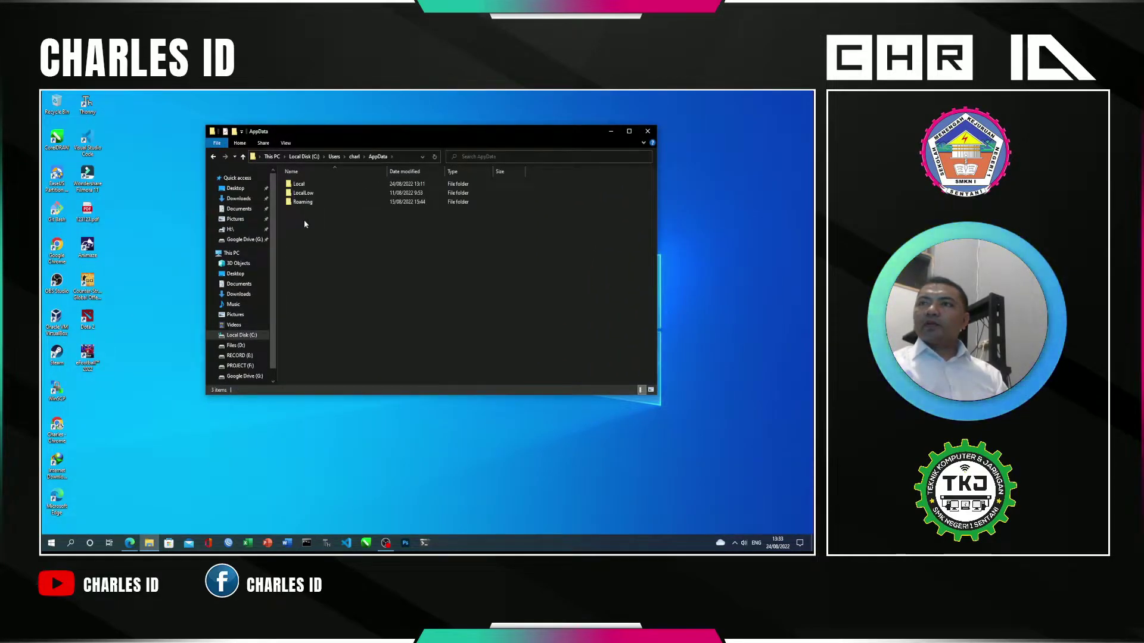
{"action": "left_click", "coordinate": [88, 178]}
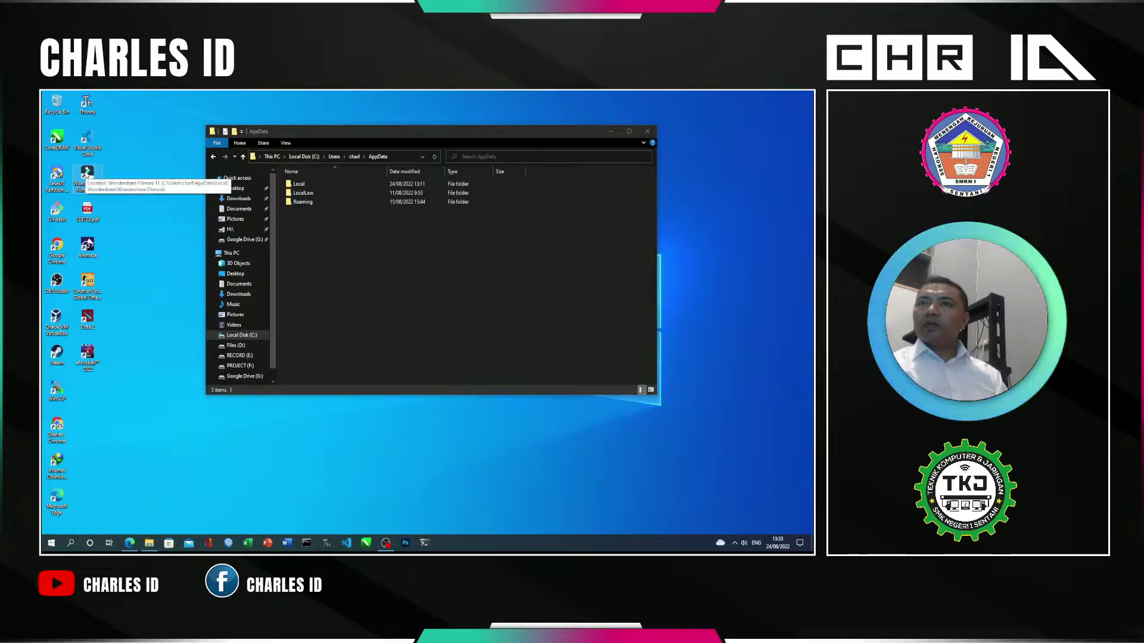
Step: Open the Wondershare Filmora folder under Local\Wondershare and select Wondershare Filmora 11.exe
{"action": "double_click", "coordinate": [299, 185]}
{"action": "scroll", "coordinate": [333, 298], "scroll_direction": "down", "scroll_amount": 3}
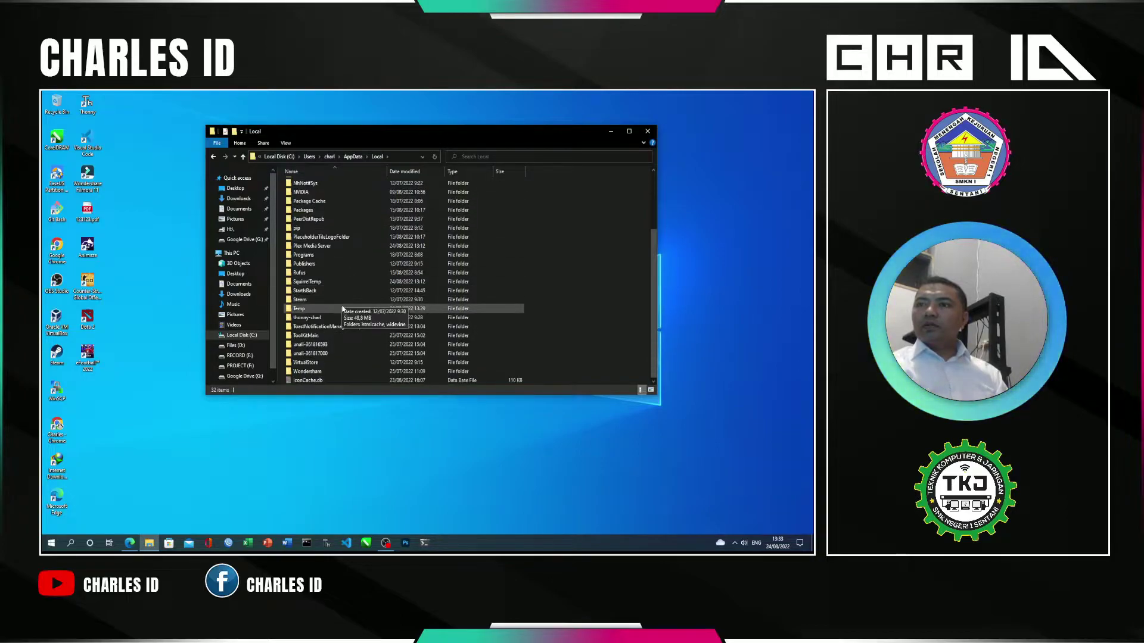
{"action": "double_click", "coordinate": [307, 371]}
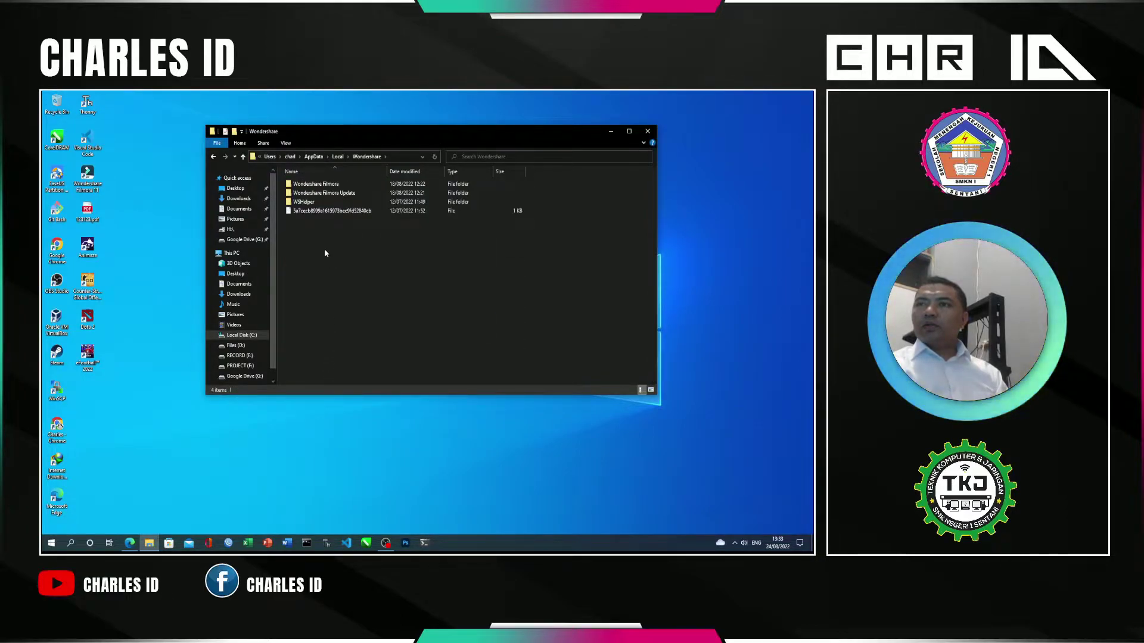
{"action": "double_click", "coordinate": [343, 184]}
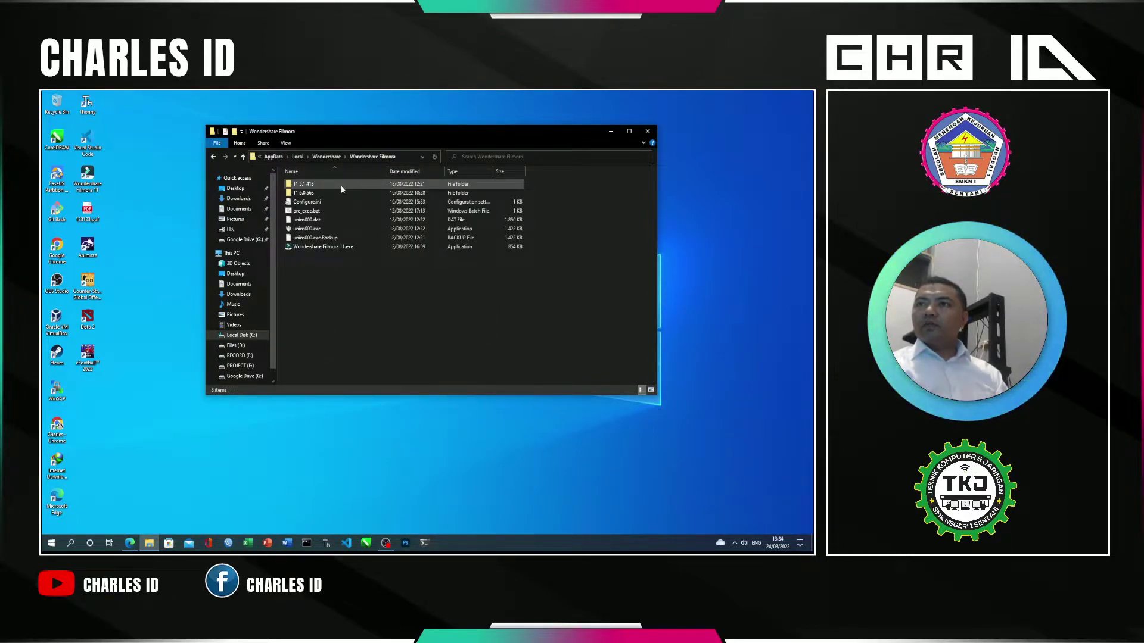
{"action": "left_click", "coordinate": [349, 246]}
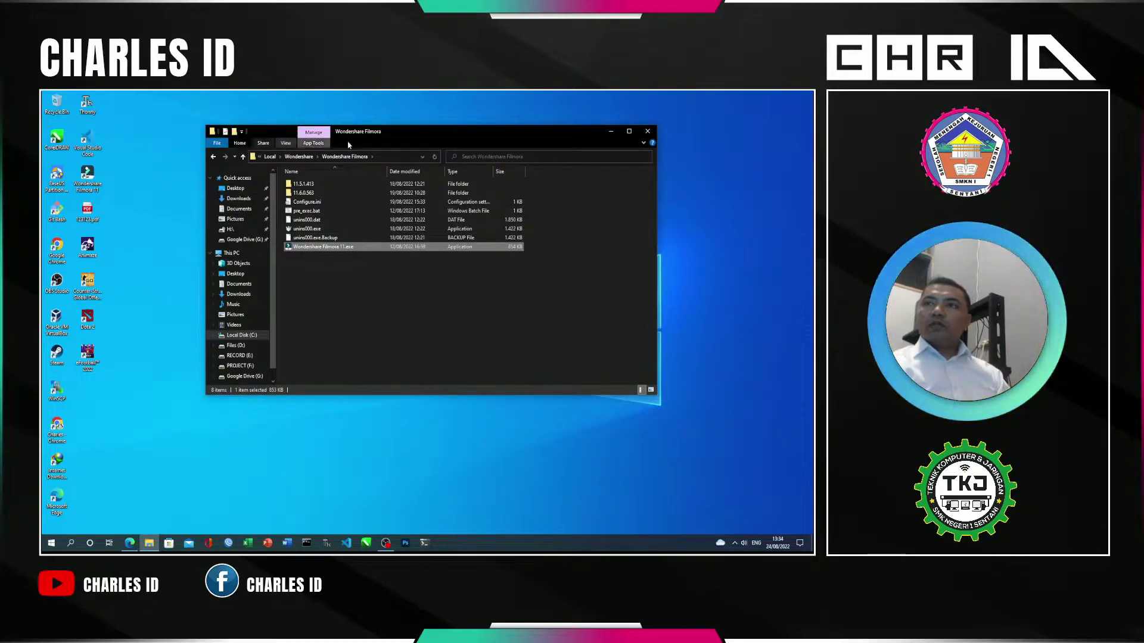
Step: Reposition the Wondershare Filmora folder window, view the selected program file, and close the window
{"action": "left_click_drag", "start_coordinate": [402, 132], "coordinate": [435, 126]}
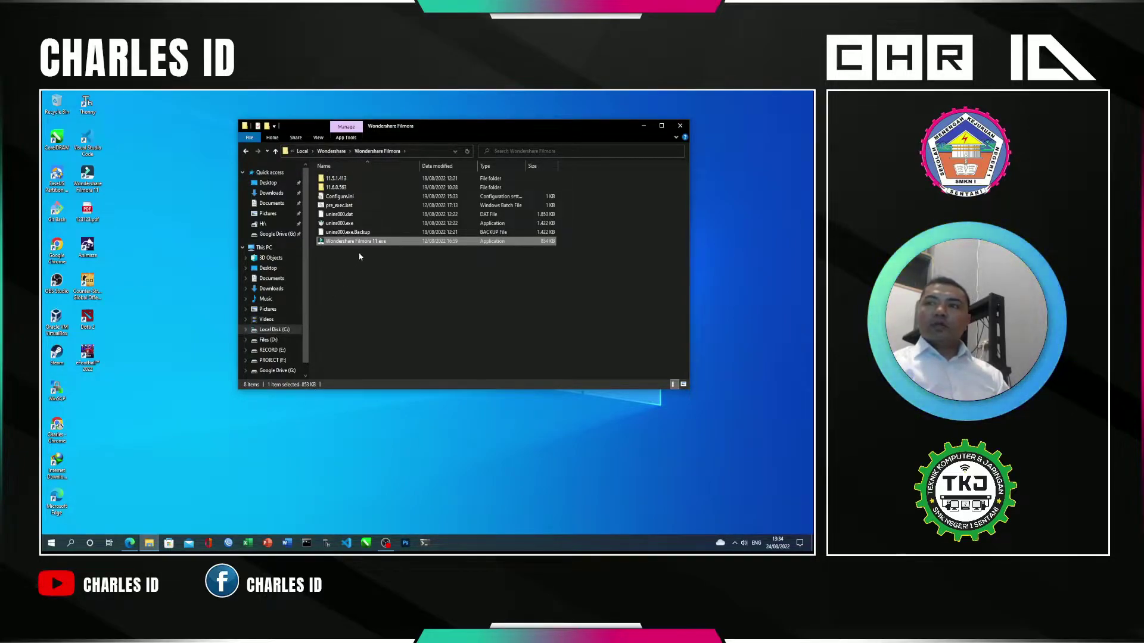
{"action": "mouse_move", "coordinate": [369, 242]}
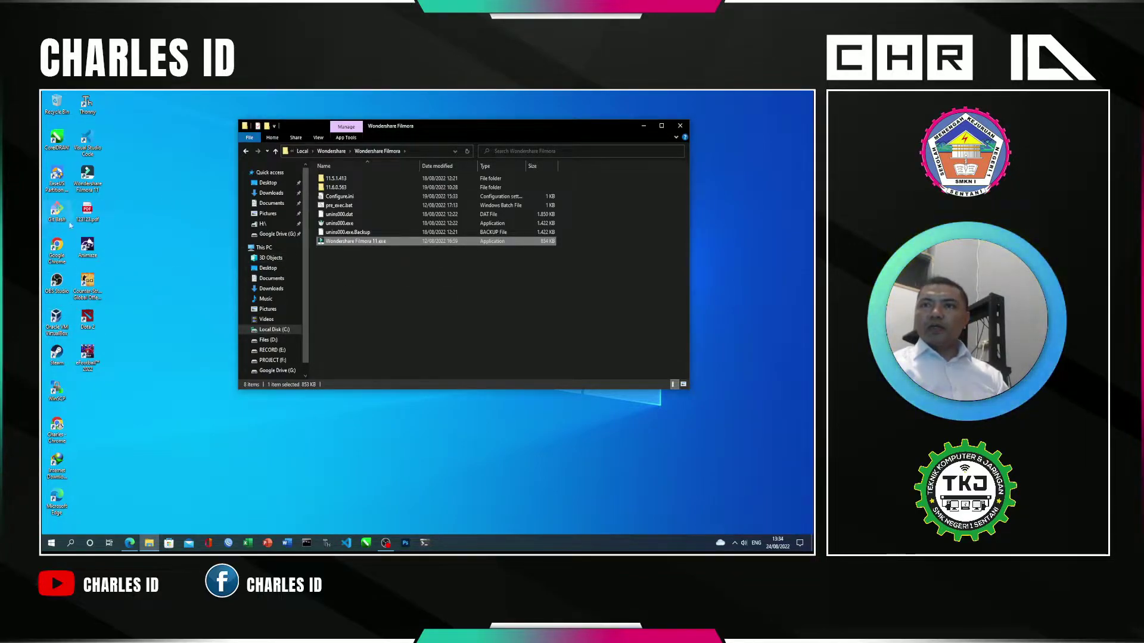
{"action": "left_click", "coordinate": [680, 125]}
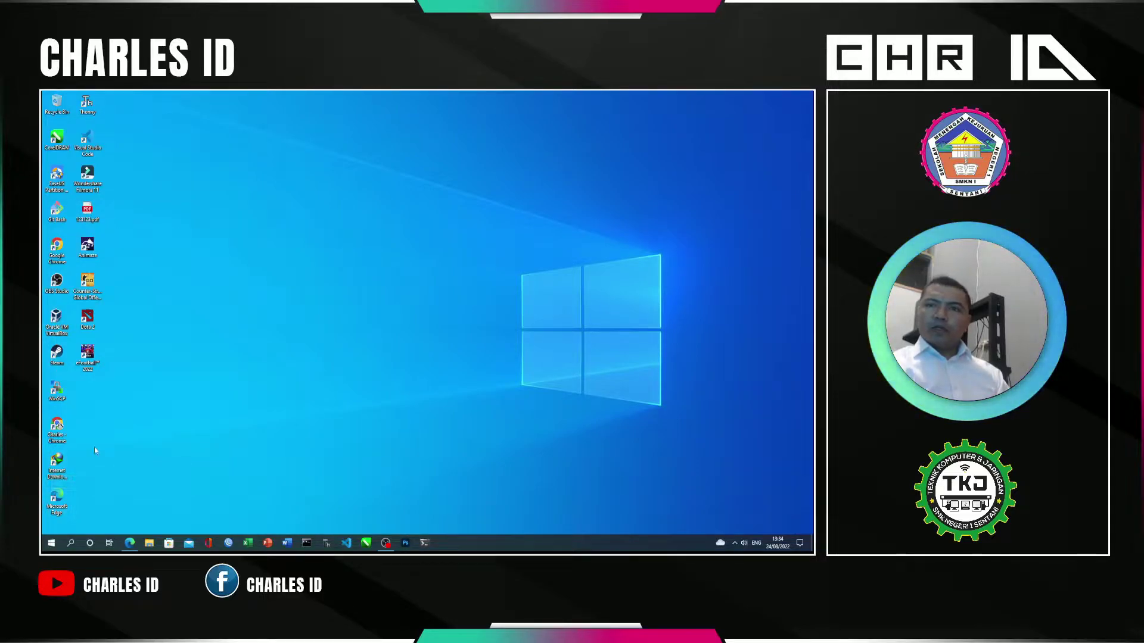
{"action": "left_click_drag", "start_coordinate": [138, 134], "coordinate": [111, 474]}
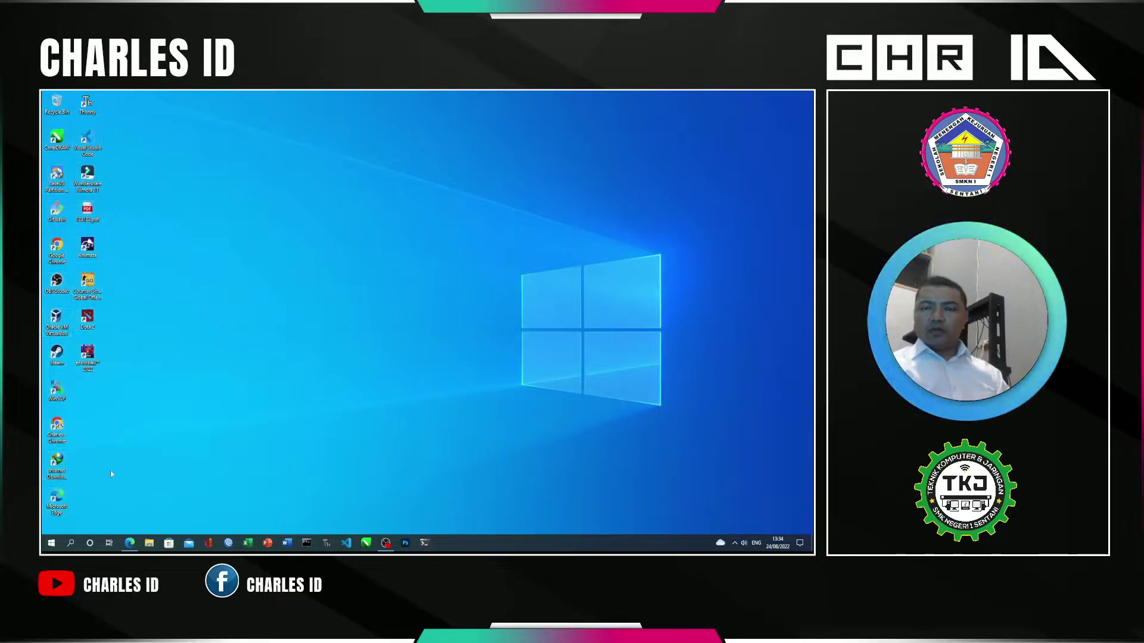
Step: Look through the installed apps list for the Wondershare folder, expand it to view its contents, and close the list
{"action": "left_click", "coordinate": [51, 544]}
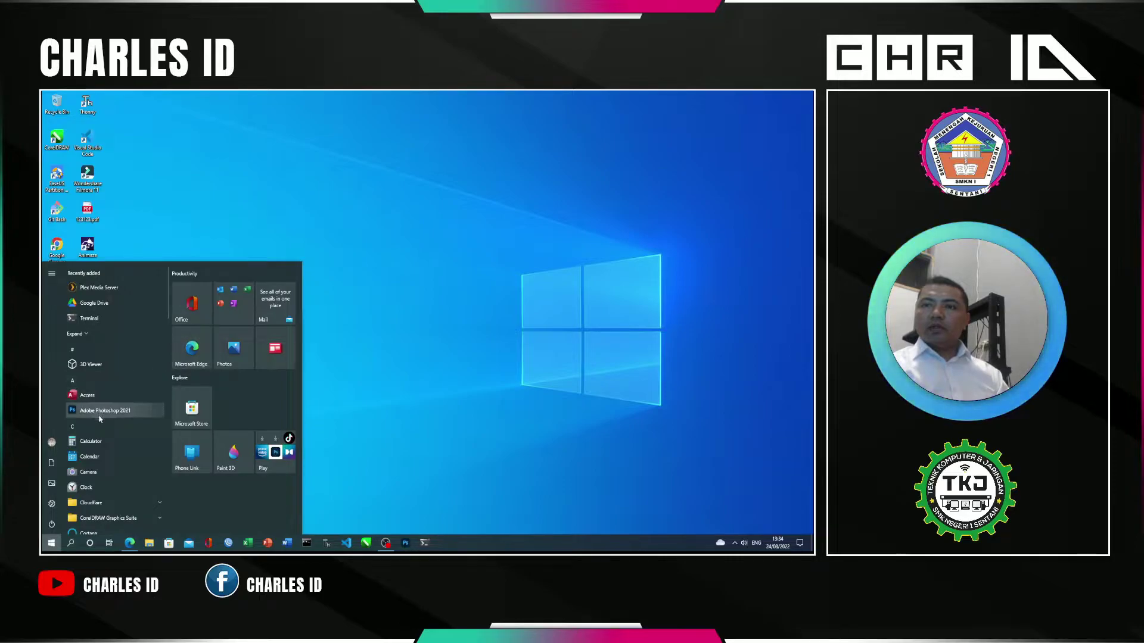
{"action": "scroll", "coordinate": [96, 481], "scroll_direction": "down", "scroll_amount": 2}
{"action": "scroll", "coordinate": [101, 483], "scroll_direction": "down", "scroll_amount": 2}
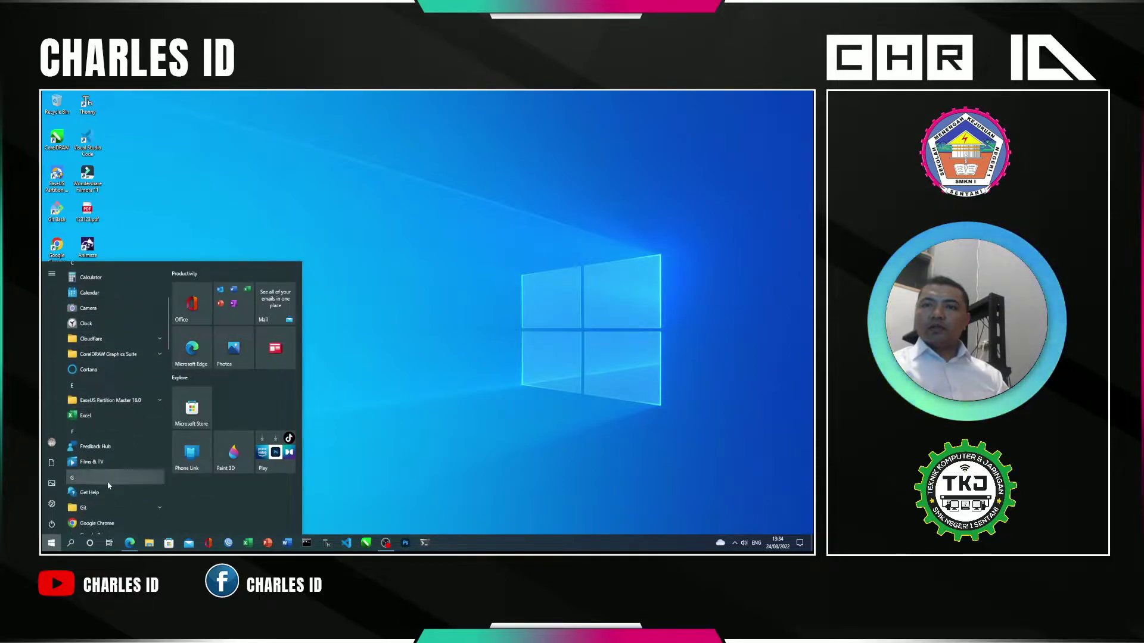
{"action": "scroll", "coordinate": [112, 478], "scroll_direction": "down", "scroll_amount": 10}
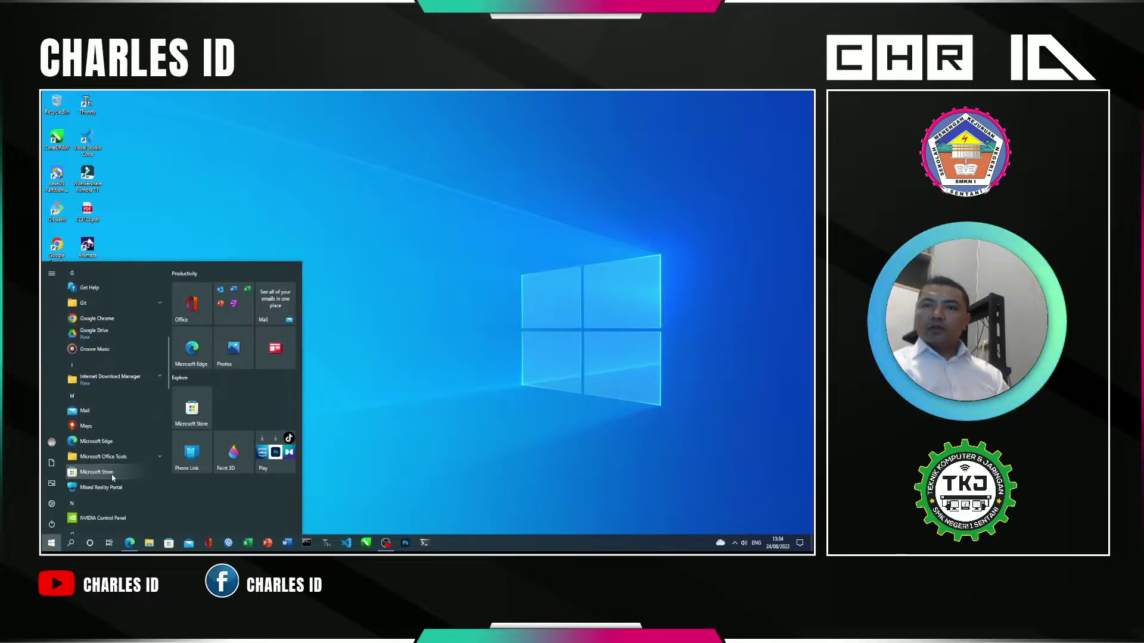
{"action": "scroll", "coordinate": [112, 478], "scroll_direction": "down", "scroll_amount": 6}
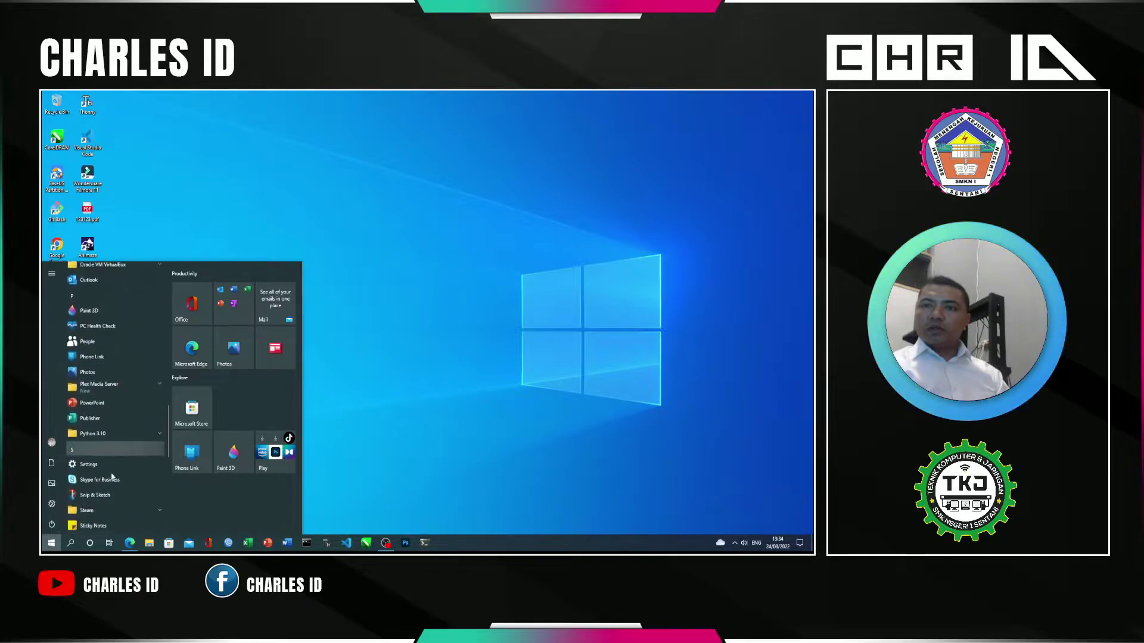
{"action": "scroll", "coordinate": [112, 478], "scroll_direction": "down", "scroll_amount": 6}
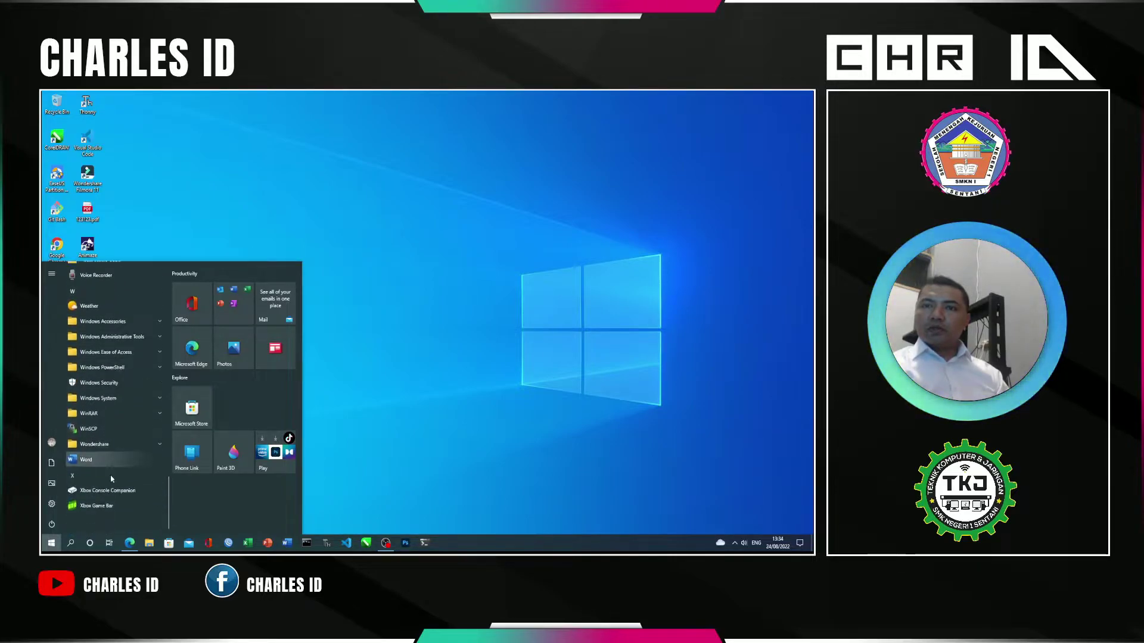
{"action": "left_click", "coordinate": [113, 446]}
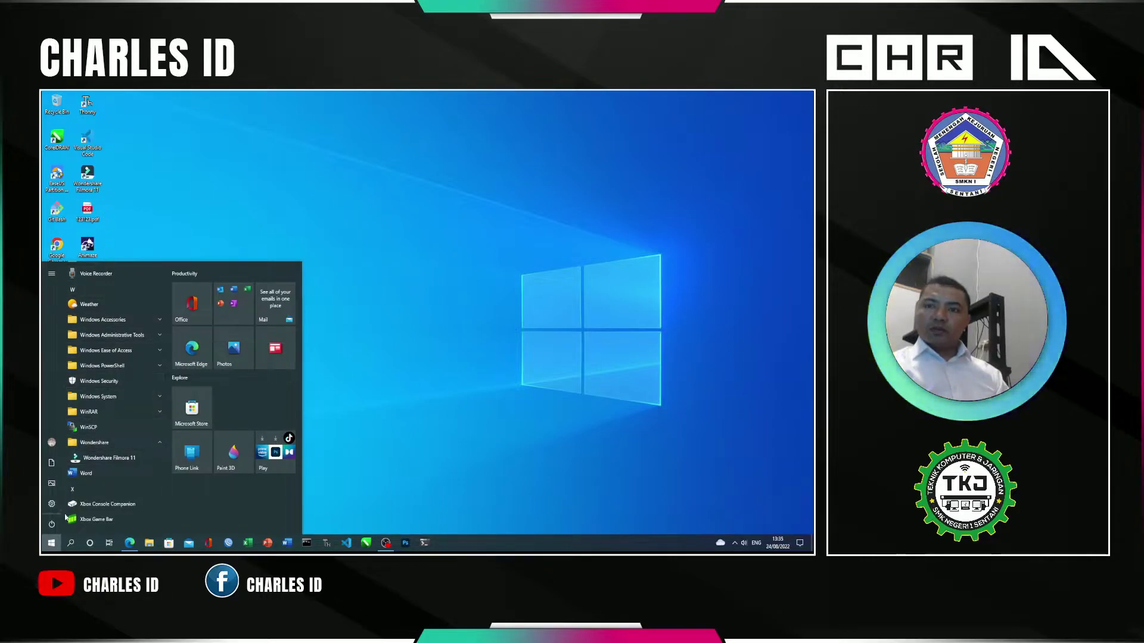
{"action": "left_click", "coordinate": [352, 388]}
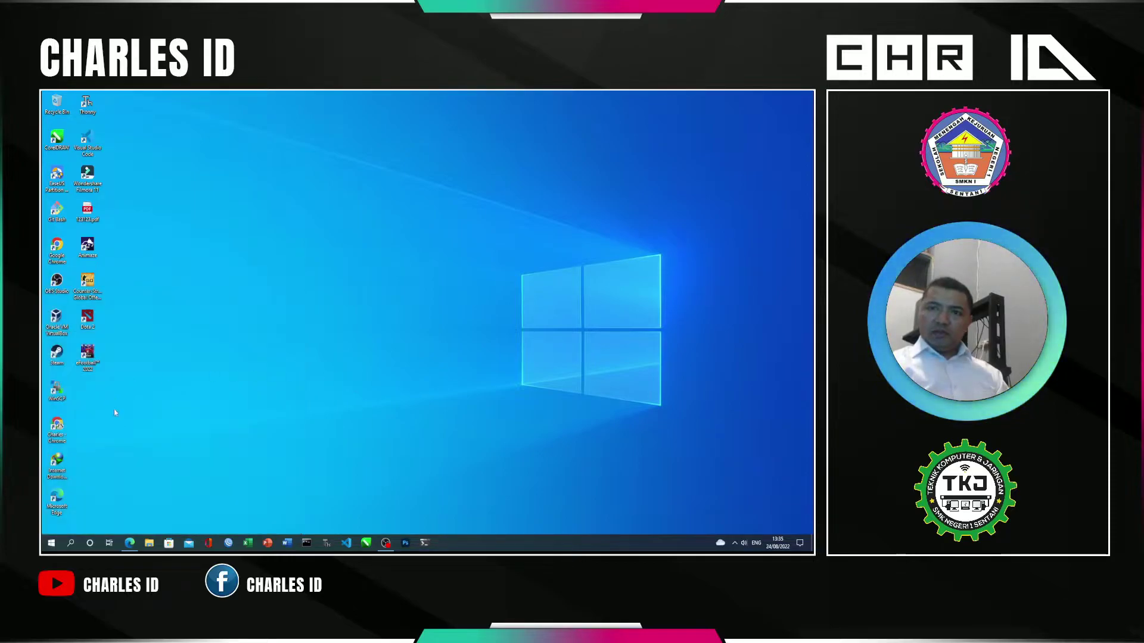
Step: Search Windows for "wonder" to find the Wondershare Filmora 11 app, and close the search without opening it
{"action": "left_click", "coordinate": [52, 543]}
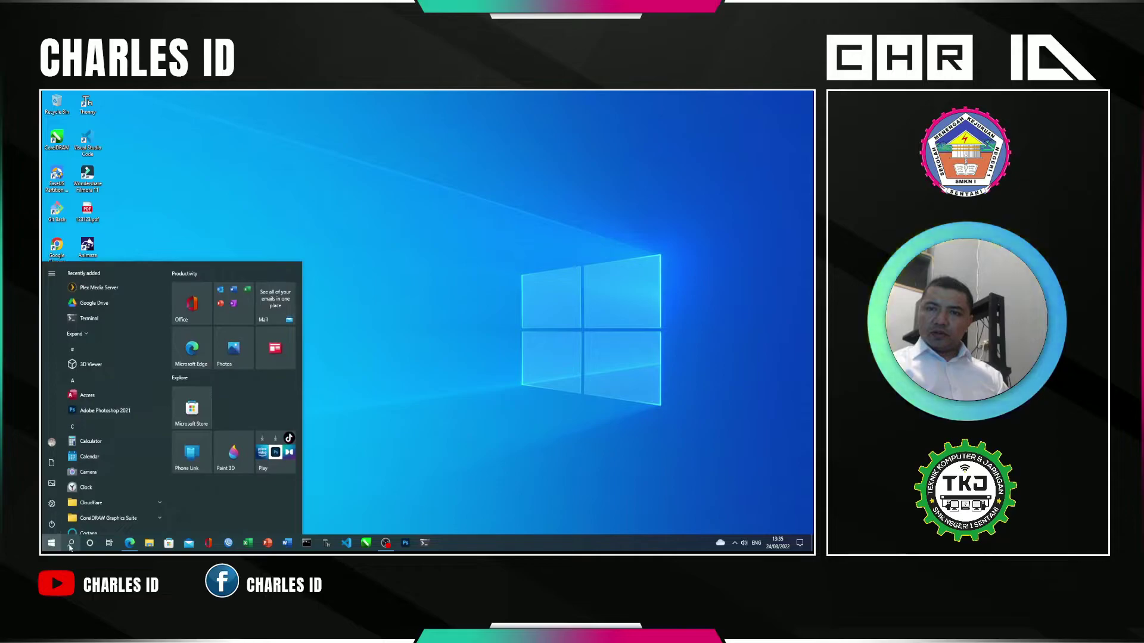
{"action": "left_click", "coordinate": [55, 545]}
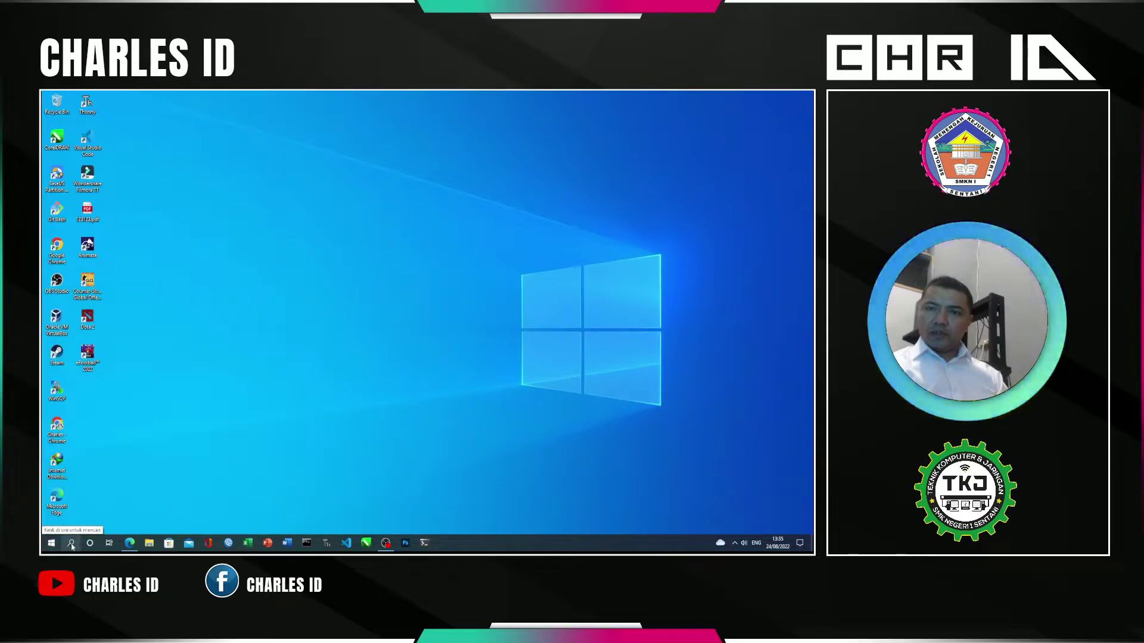
{"action": "left_click", "coordinate": [71, 544]}
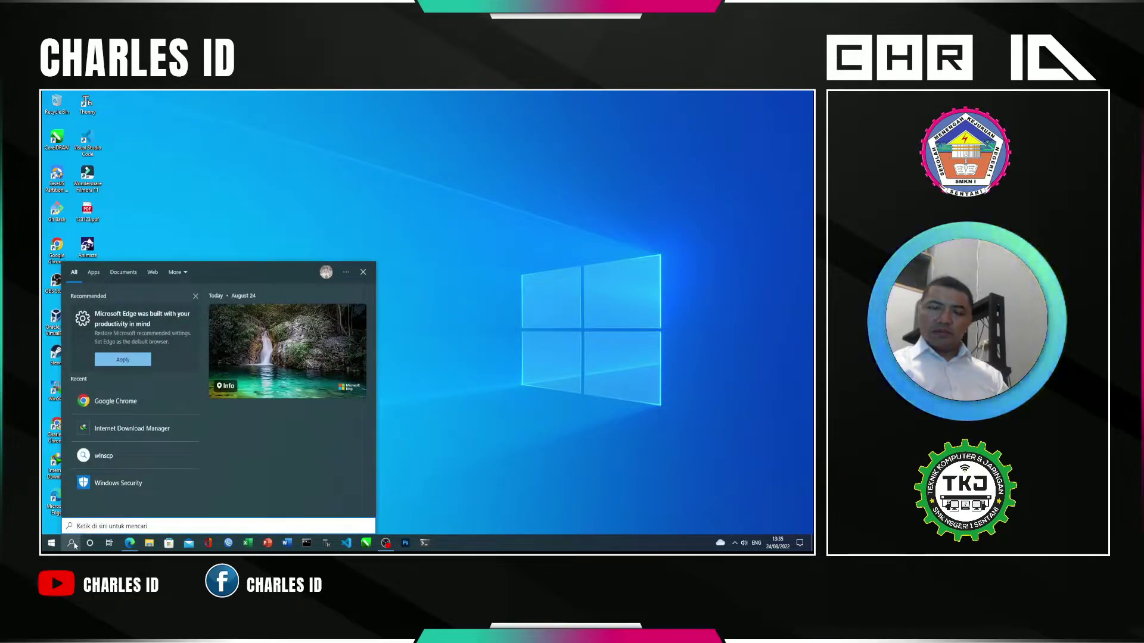
{"action": "type", "text": "word"}
{"action": "type", "text": "nder"}
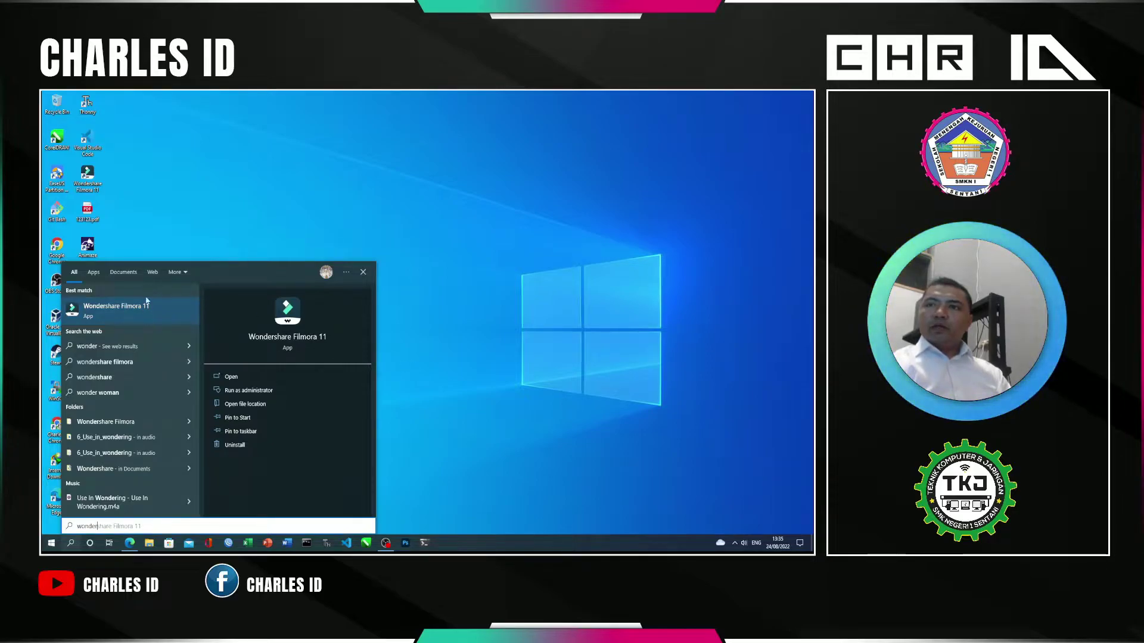
{"action": "left_click", "coordinate": [153, 225]}
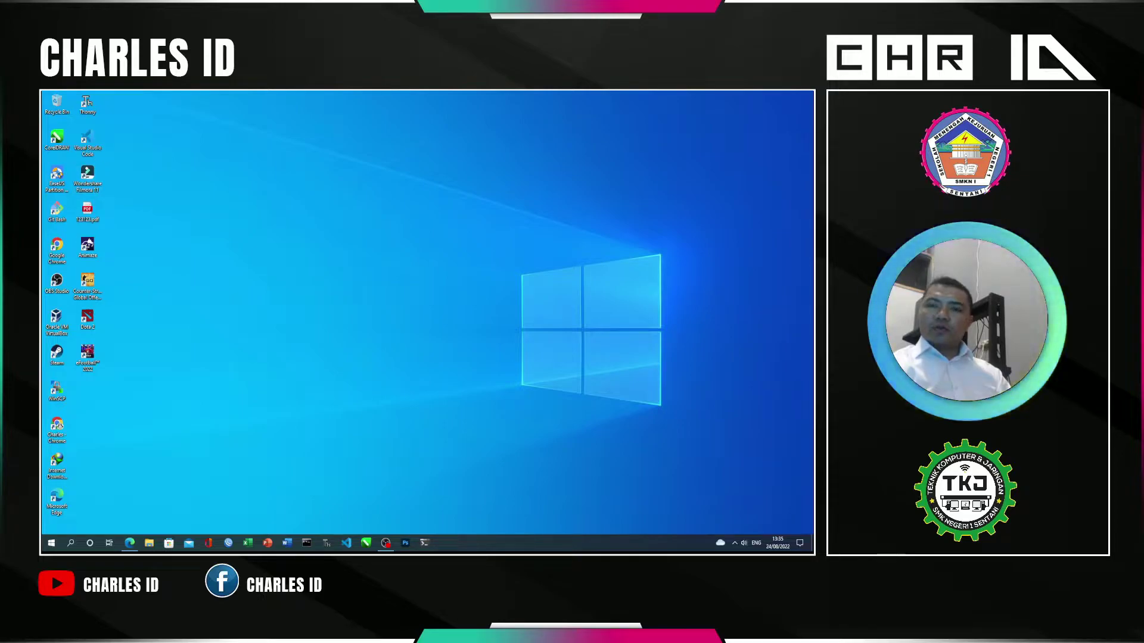
Step: View the Start menu and the Windows search panel, and close both to return to the desktop
{"action": "left_click", "coordinate": [51, 543]}
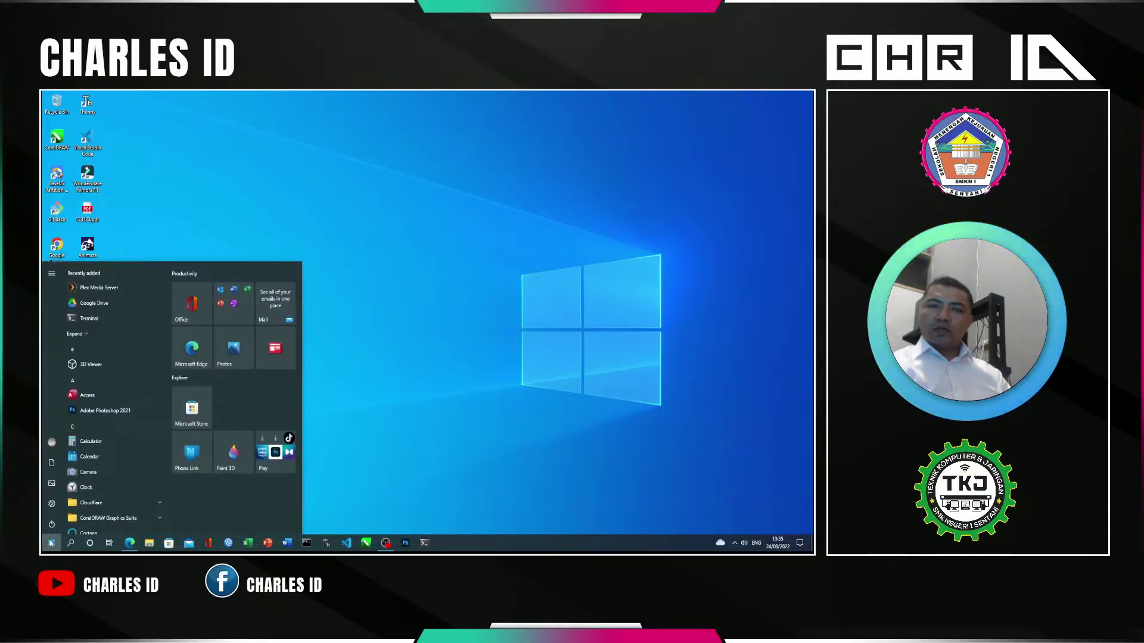
{"action": "left_click", "coordinate": [383, 434]}
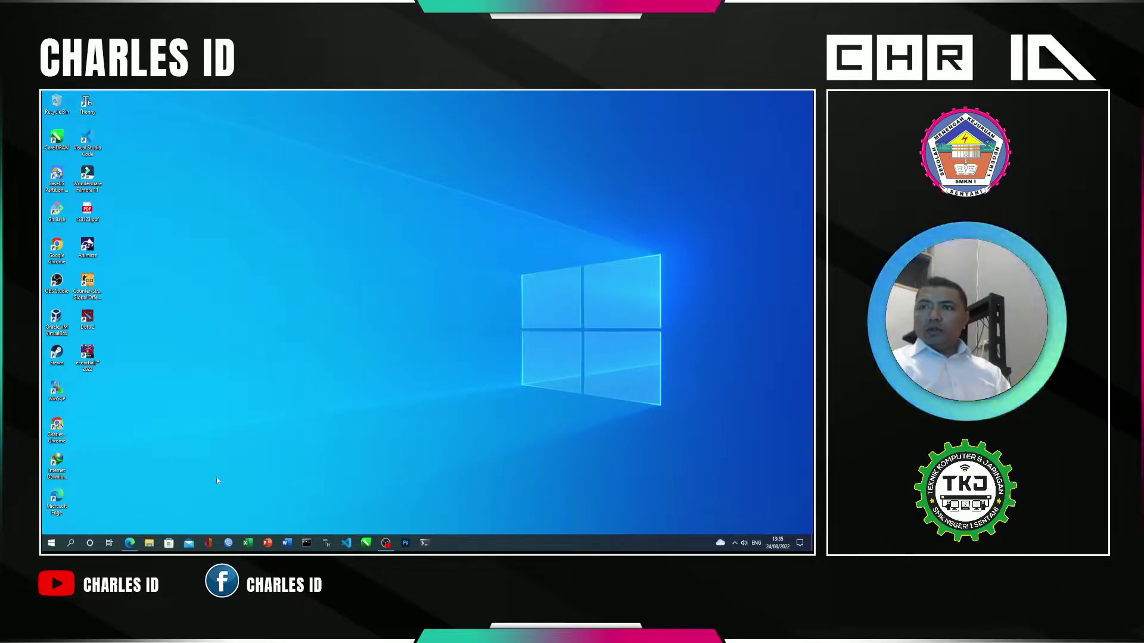
{"action": "left_click_drag", "start_coordinate": [714, 224], "coordinate": [153, 498]}
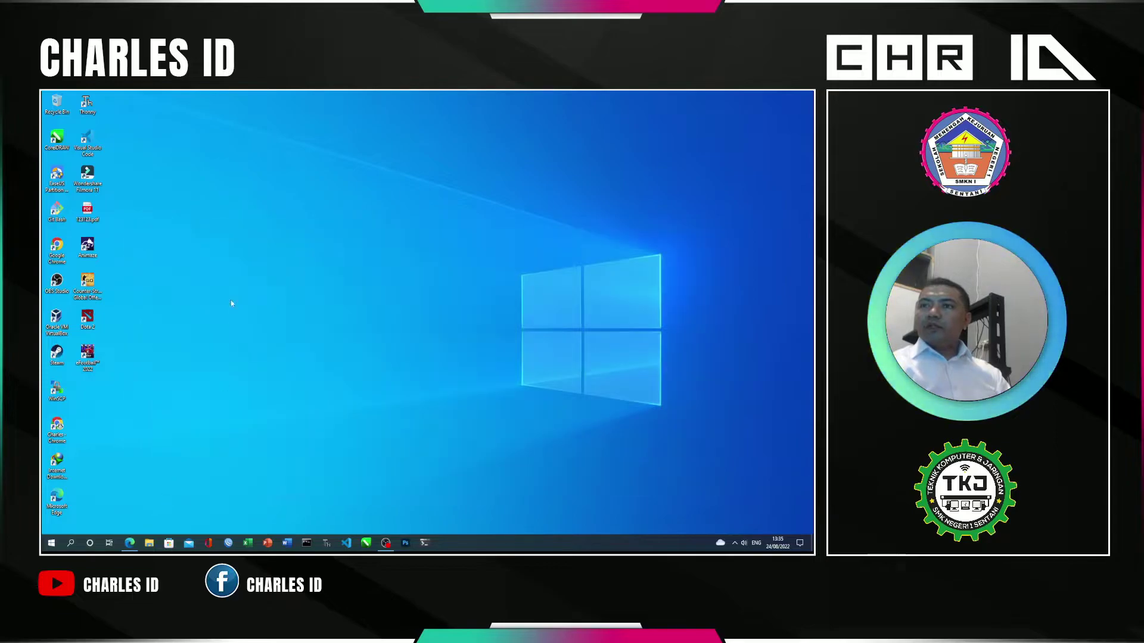
{"action": "left_click_drag", "start_coordinate": [257, 323], "coordinate": [712, 454]}
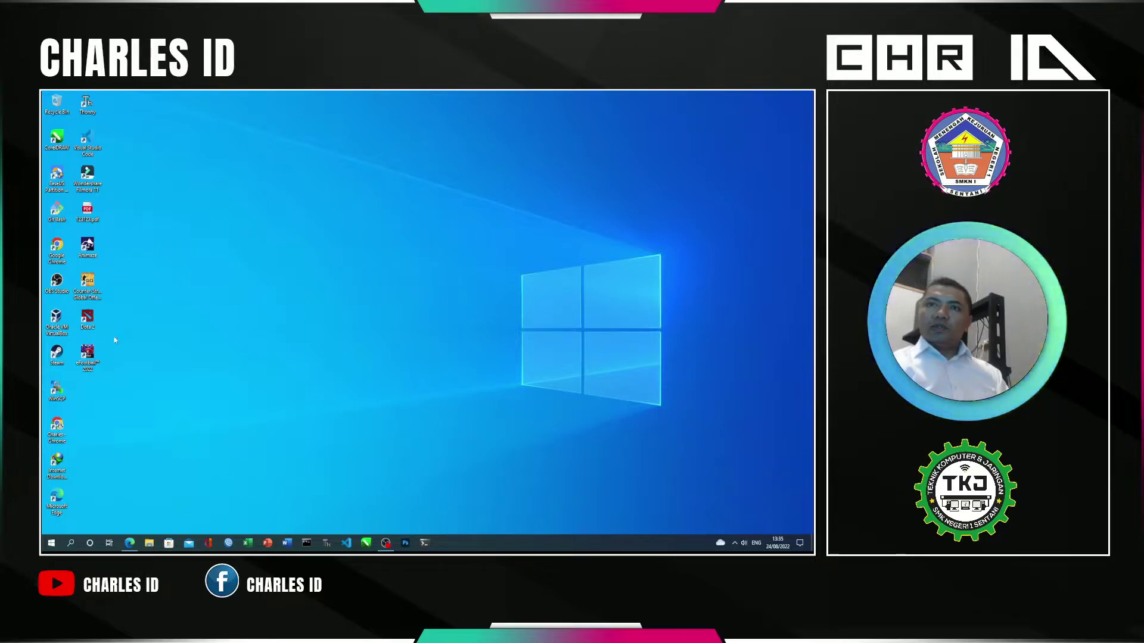
{"action": "left_click_drag", "start_coordinate": [177, 126], "coordinate": [663, 410]}
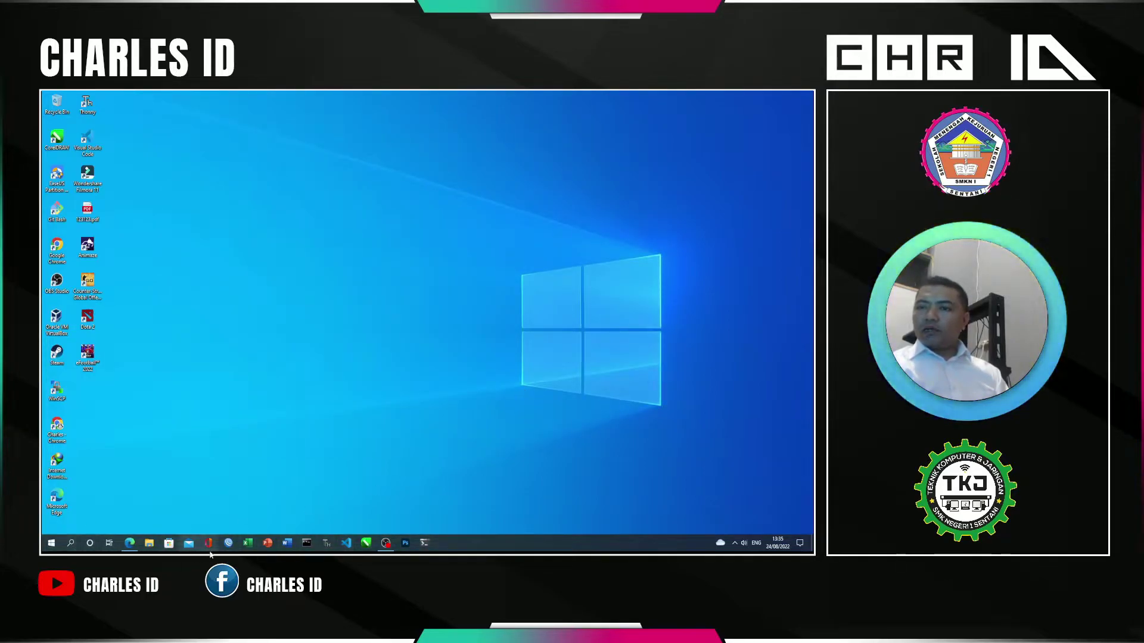
{"action": "left_click", "coordinate": [52, 544]}
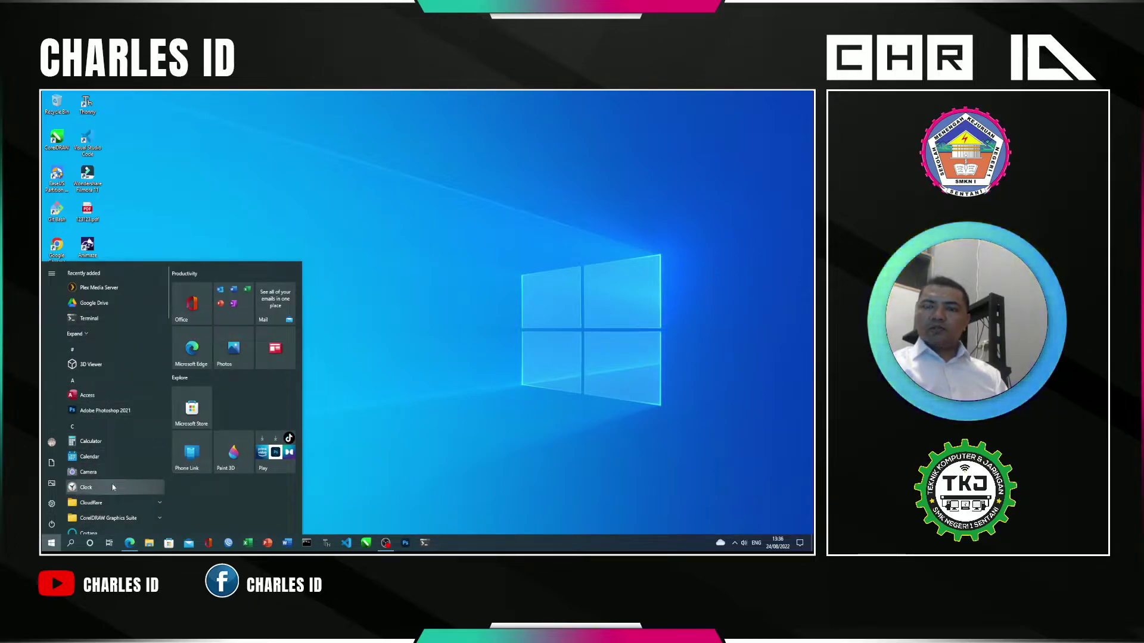
{"action": "left_click", "coordinate": [71, 544]}
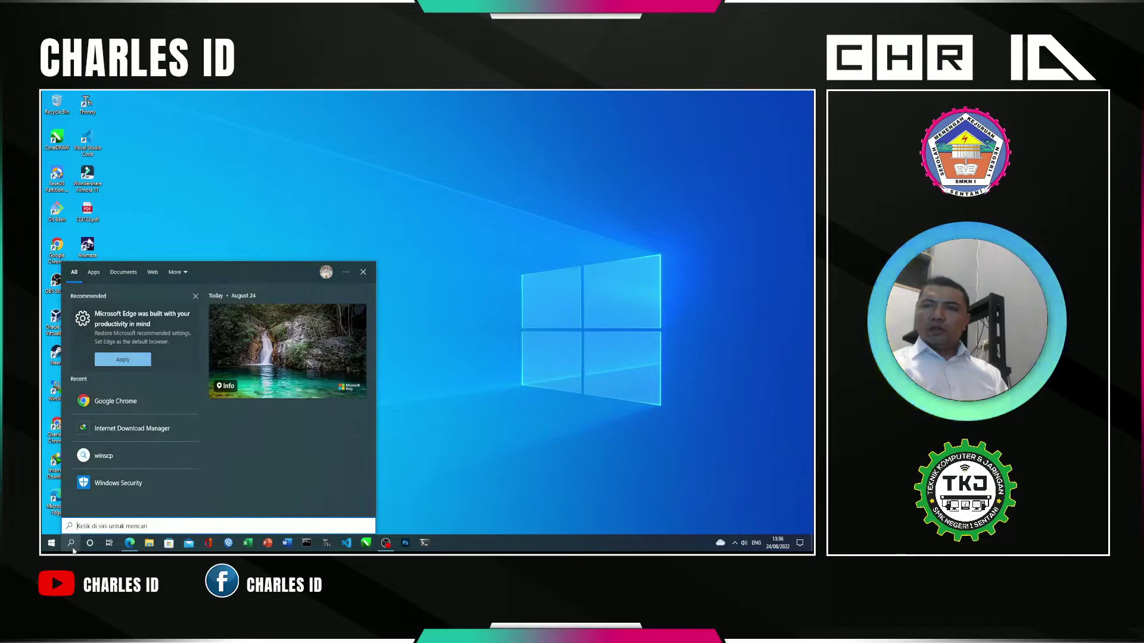
{"action": "left_click", "coordinate": [470, 462]}
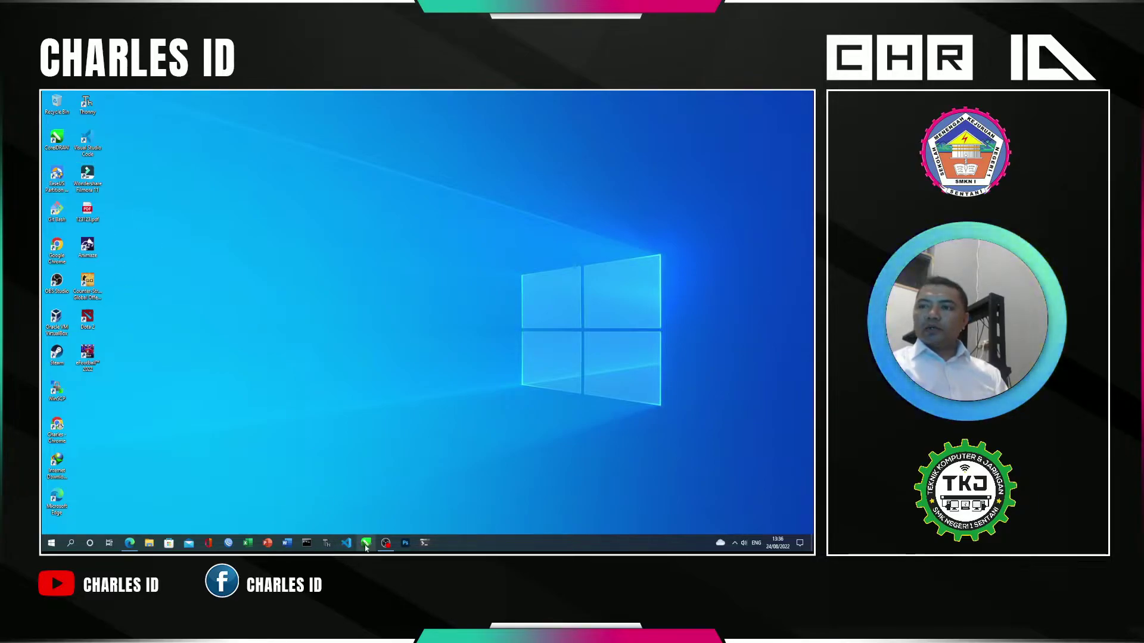
Step: Delete the CorelDRAW shortcut and the shortcut beside the Recycle Bin from the desktop
{"action": "left_click", "coordinate": [57, 138]}
{"action": "key", "text": "Delete"}
{"action": "key", "text": "Return"}
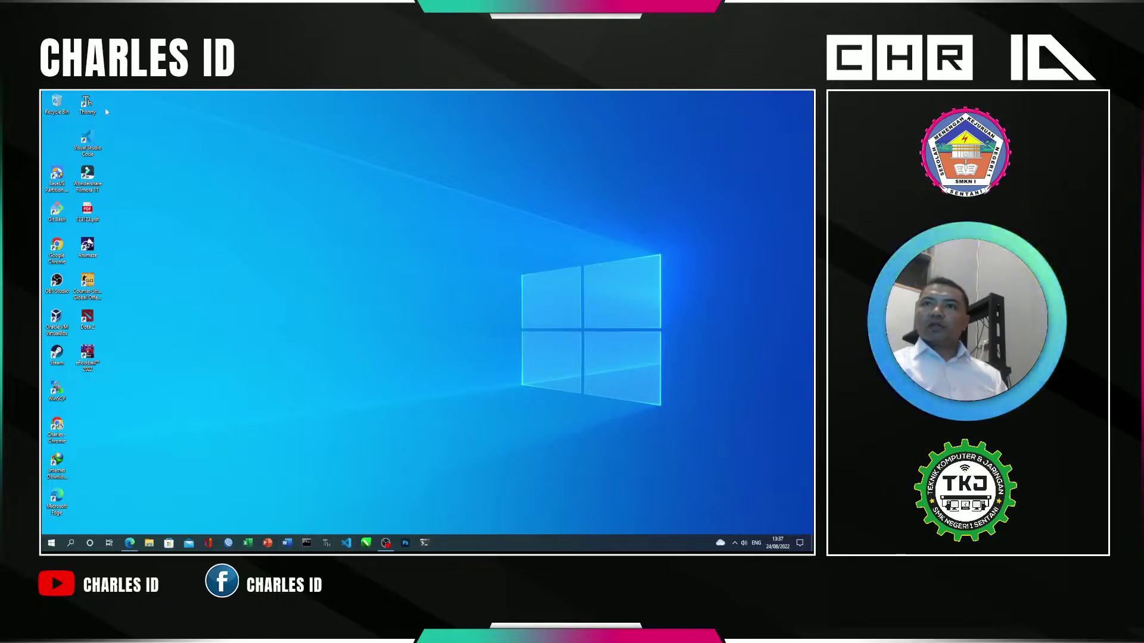
{"action": "double_click", "coordinate": [87, 105]}
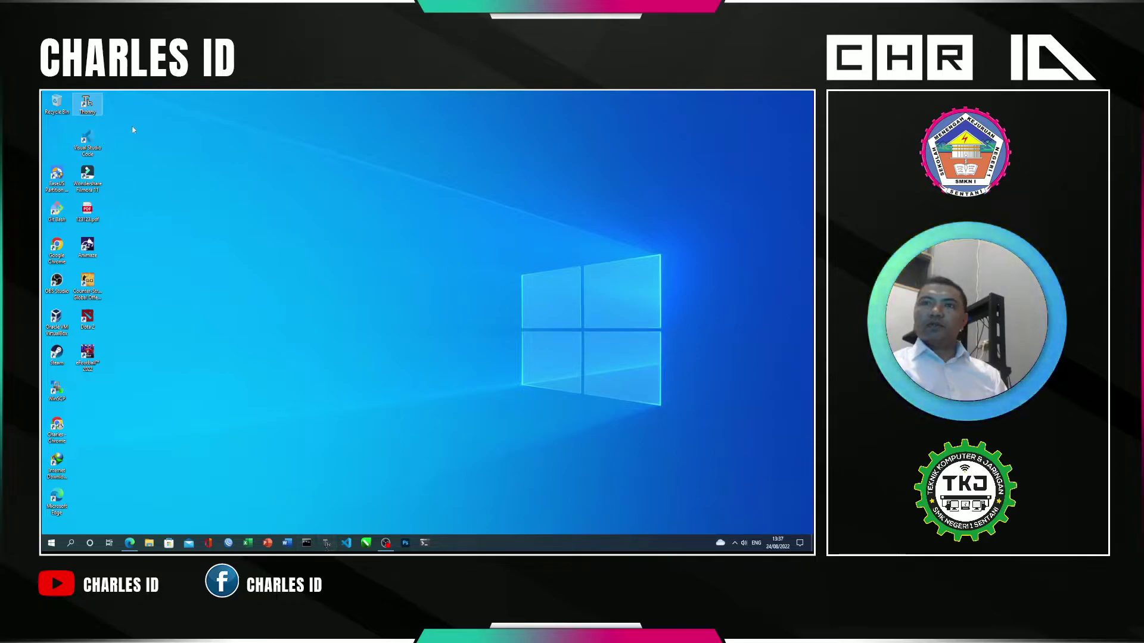
{"action": "key", "text": "Delete"}
{"action": "key", "text": "Return"}
Step: Sort the desktop icons by item type
{"action": "right_click", "coordinate": [181, 192]}
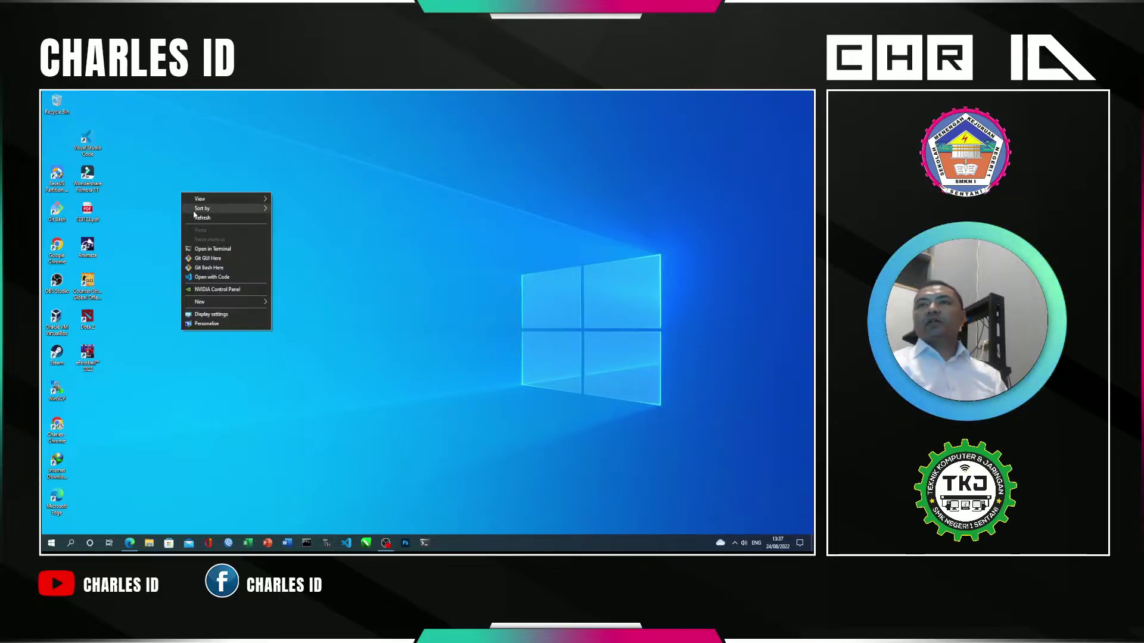
{"action": "mouse_move", "coordinate": [200, 209]}
{"action": "left_click", "coordinate": [287, 228]}
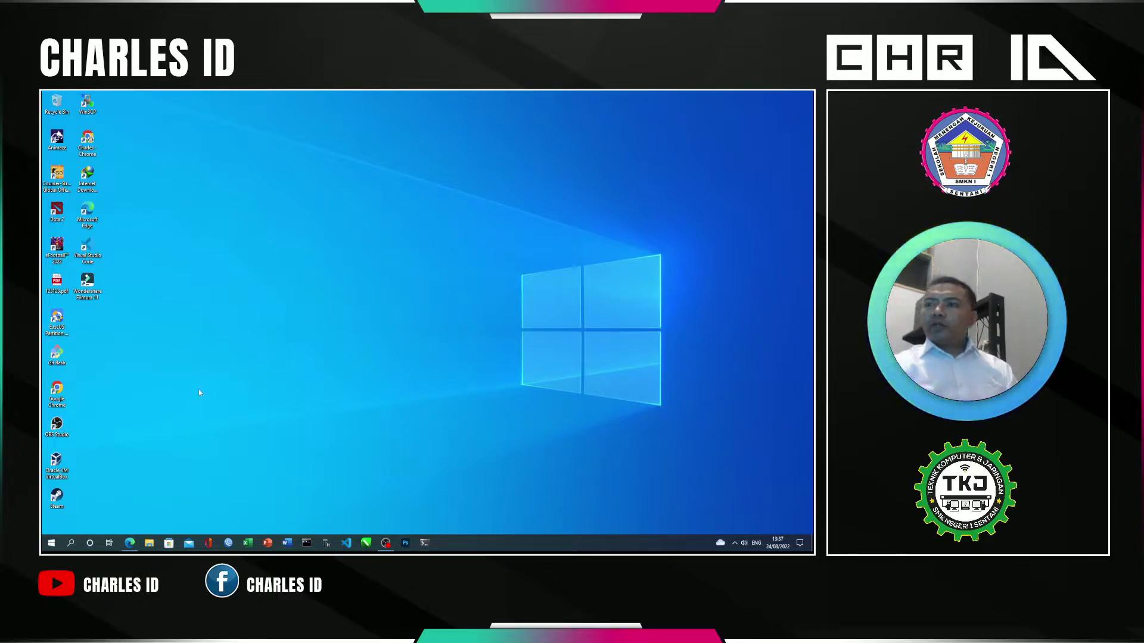
Step: Show the hidden notification icons, move some of them onto the taskbar and back into the overflow area, and close it
{"action": "left_click", "coordinate": [736, 544]}
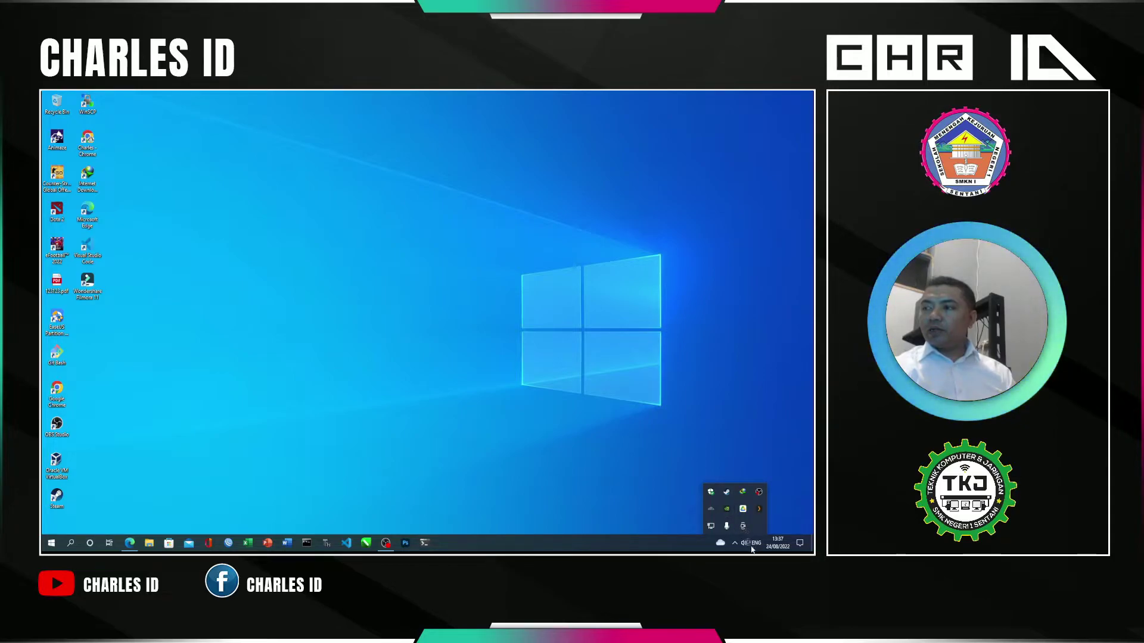
{"action": "left_click_drag", "start_coordinate": [718, 528], "coordinate": [735, 543]}
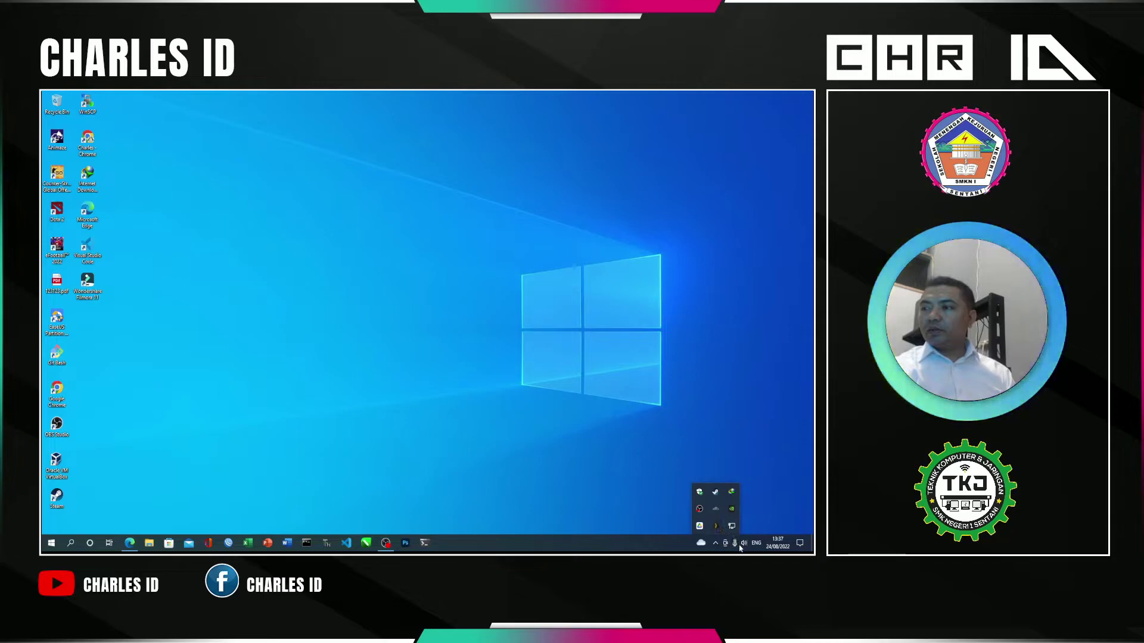
{"action": "left_click_drag", "start_coordinate": [717, 527], "coordinate": [741, 526]}
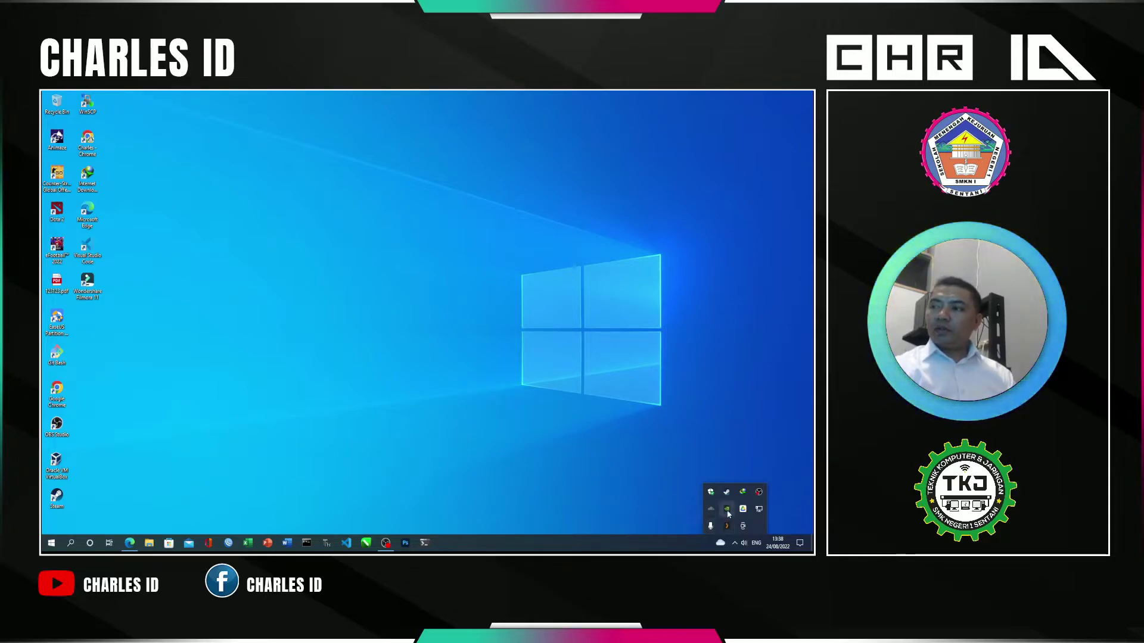
{"action": "left_click_drag", "start_coordinate": [733, 547], "coordinate": [731, 528]}
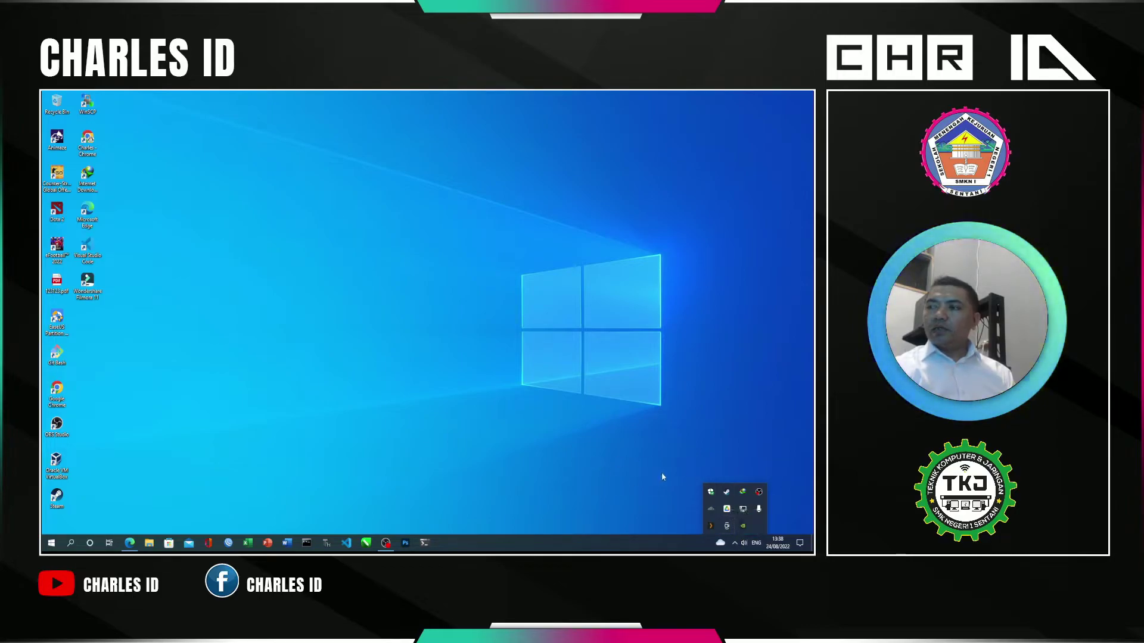
{"action": "left_click", "coordinate": [340, 387]}
Step: Move the Wondershare Filmora 11 shortcut to the middle of the desktop and back to its place, and refresh the desktop
{"action": "left_click_drag", "start_coordinate": [91, 291], "coordinate": [362, 292]}
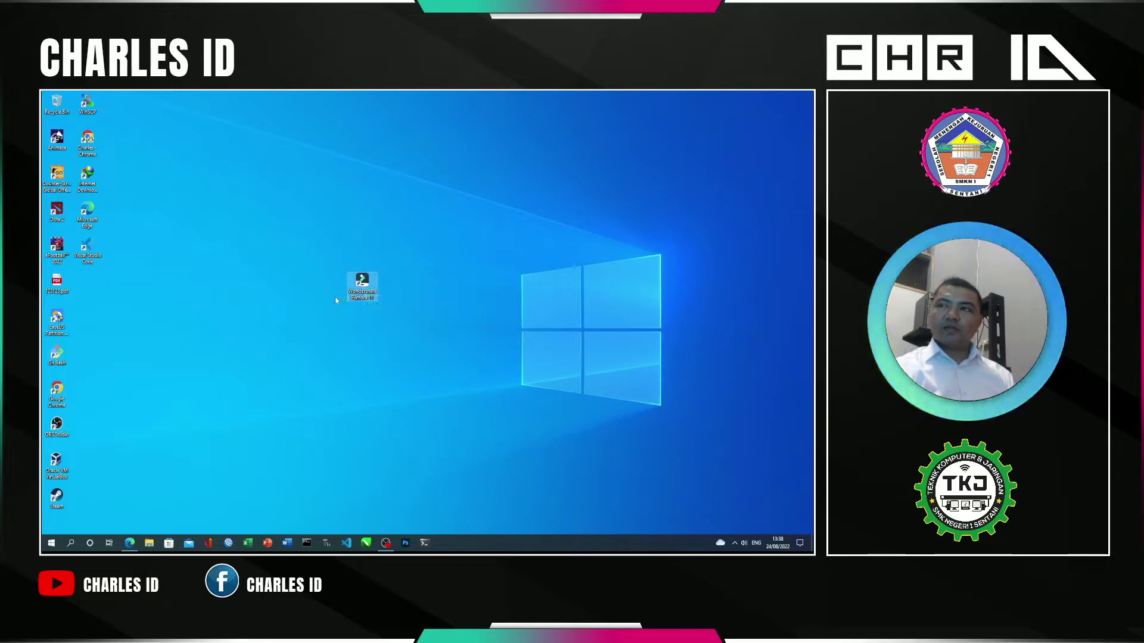
{"action": "left_click_drag", "start_coordinate": [360, 289], "coordinate": [169, 297]}
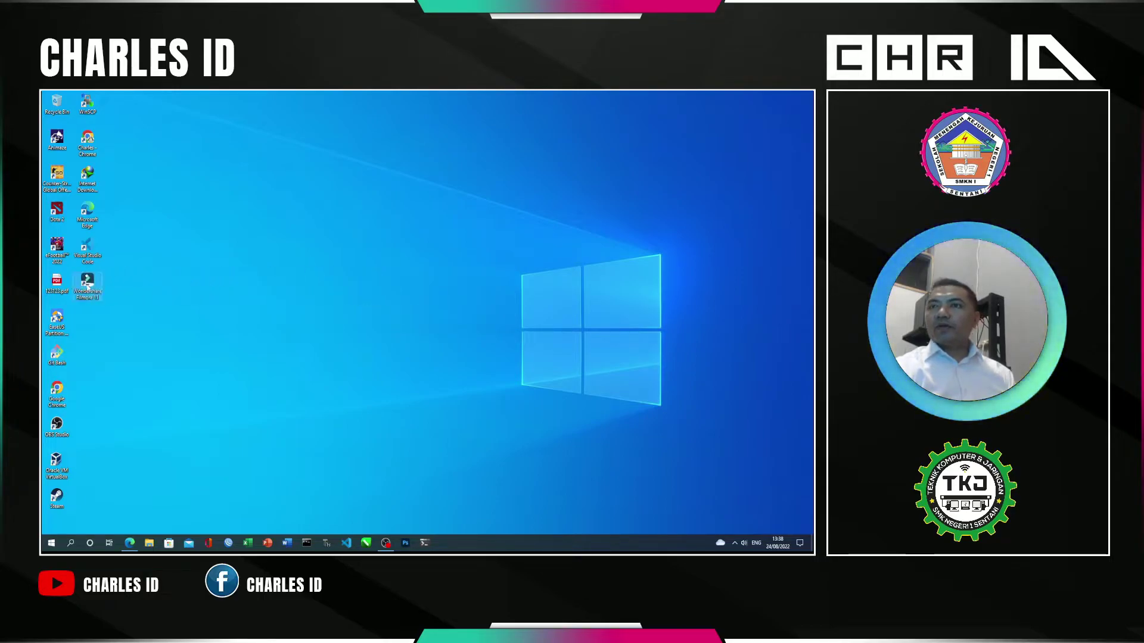
{"action": "right_click", "coordinate": [212, 282]}
{"action": "left_click", "coordinate": [228, 306]}
{"action": "right_click", "coordinate": [226, 293]}
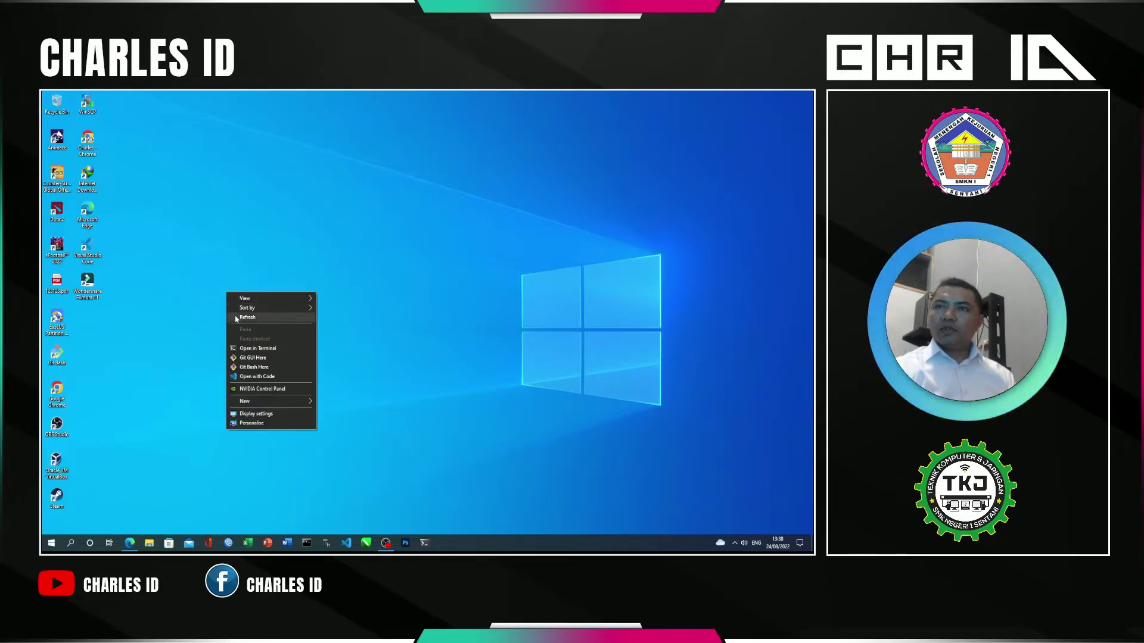
{"action": "left_click", "coordinate": [236, 318]}
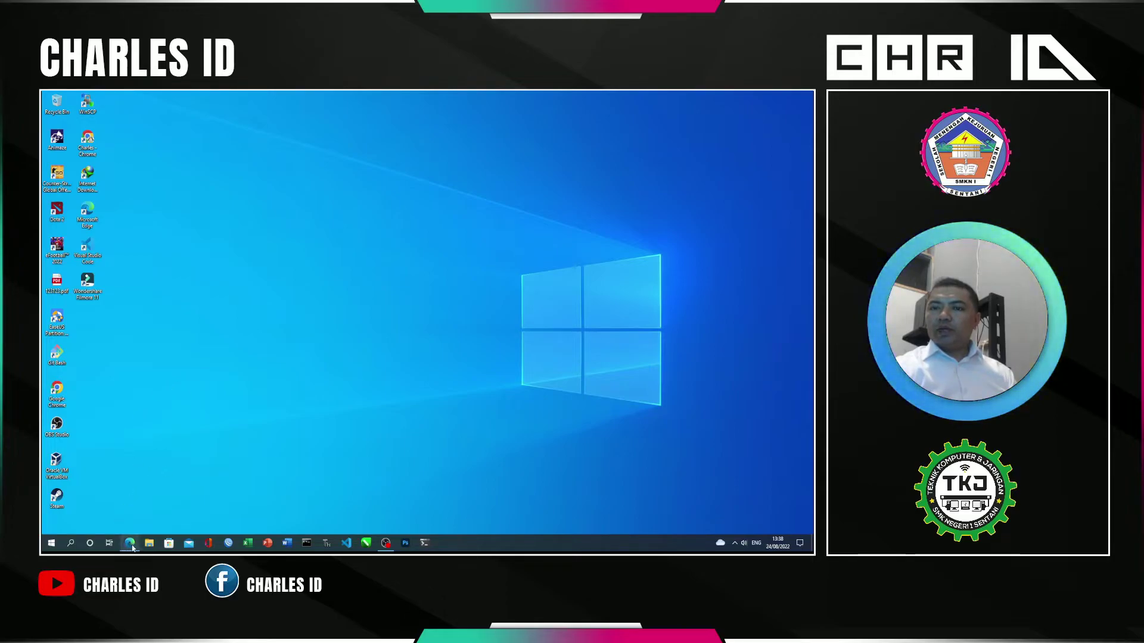
Step: Open the Windows search panel to view its recommendations and recent items, and close it again
{"action": "mouse_move", "coordinate": [129, 541]}
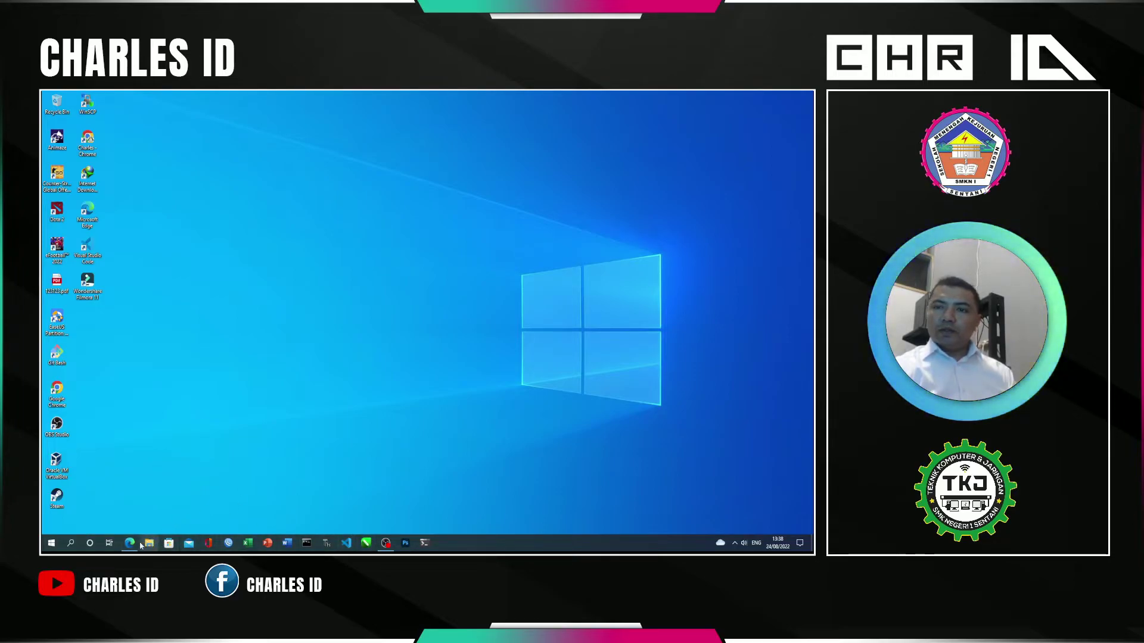
{"action": "left_click", "coordinate": [70, 543]}
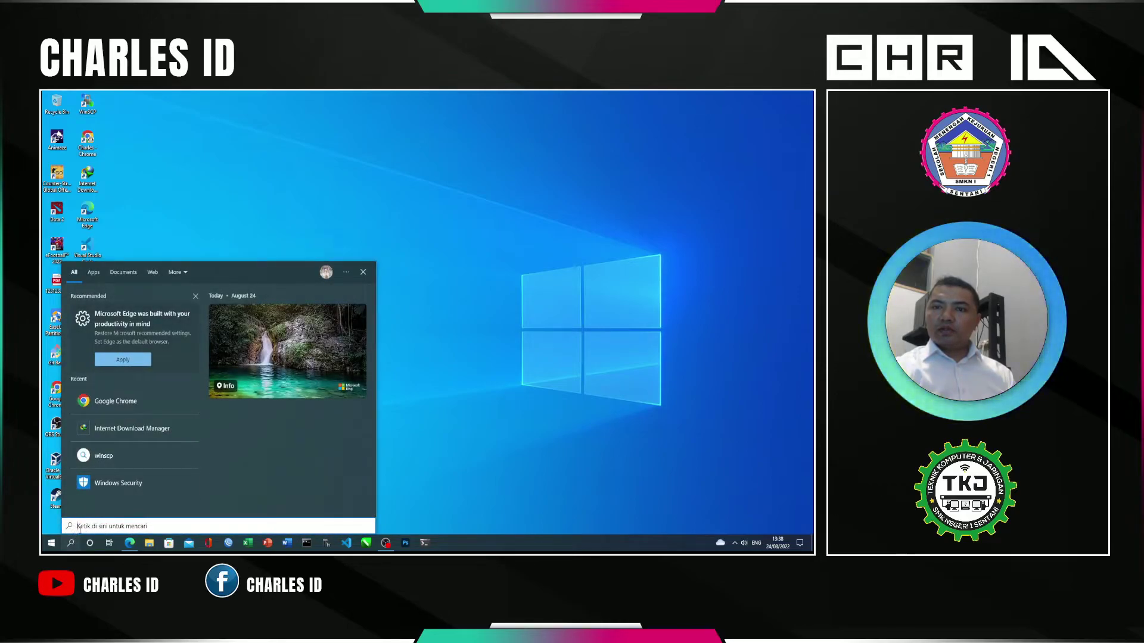
{"action": "left_click", "coordinate": [70, 543]}
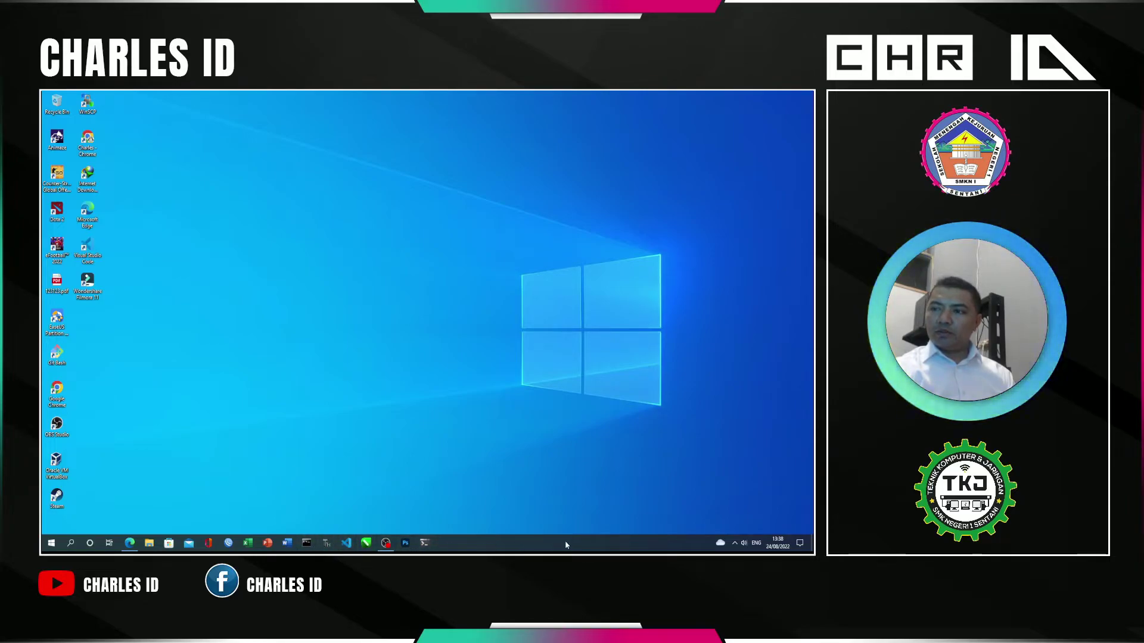
Step: Set the taskbar search to Hidden so that its icon is removed from the taskbar
{"action": "right_click", "coordinate": [523, 546]}
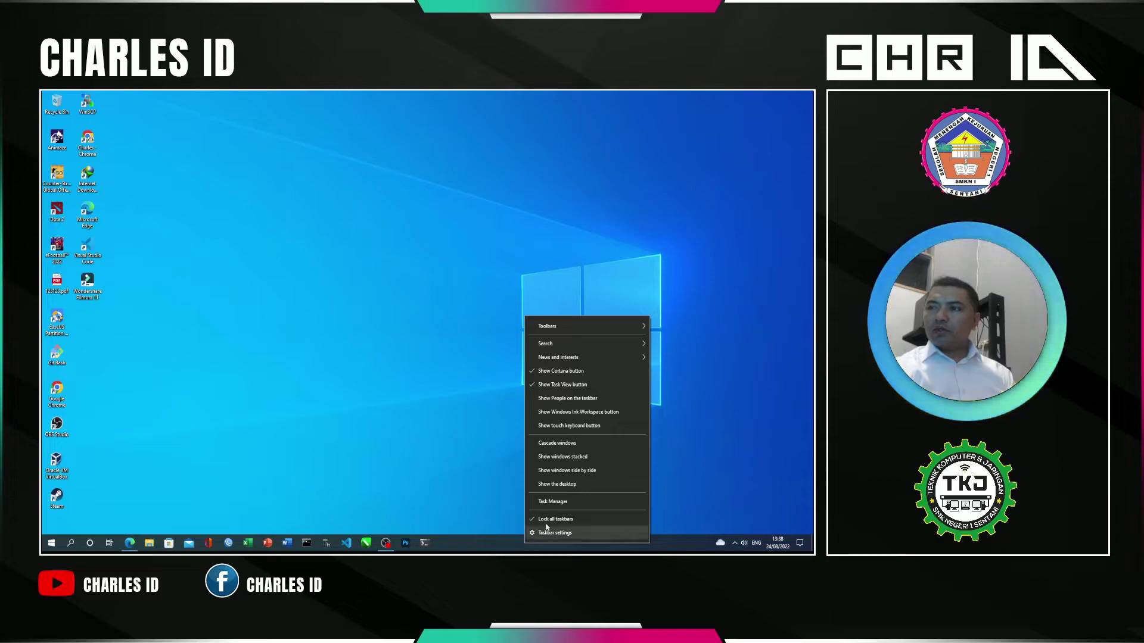
{"action": "mouse_move", "coordinate": [569, 344]}
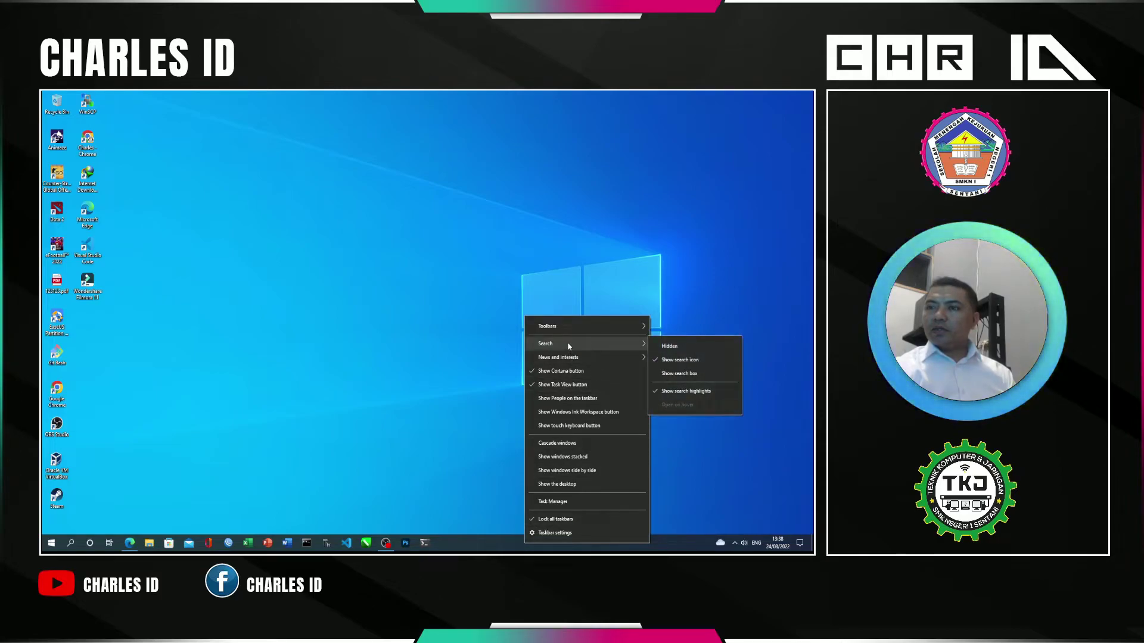
{"action": "left_click", "coordinate": [665, 347]}
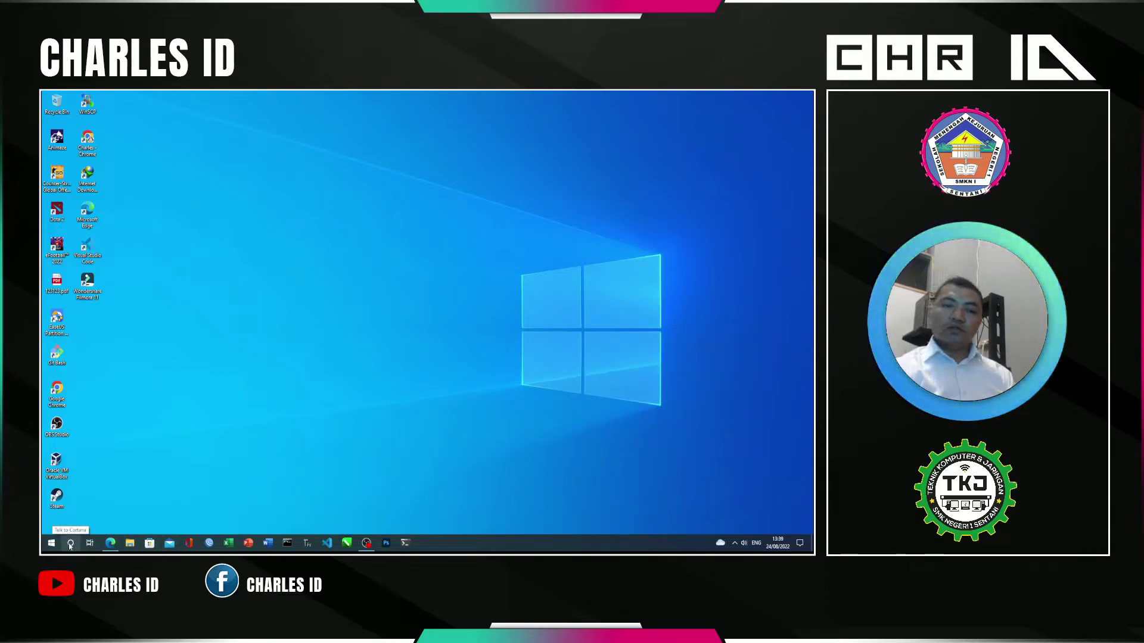
Step: Restore search on the taskbar with the Show search icon option
{"action": "right_click", "coordinate": [480, 544]}
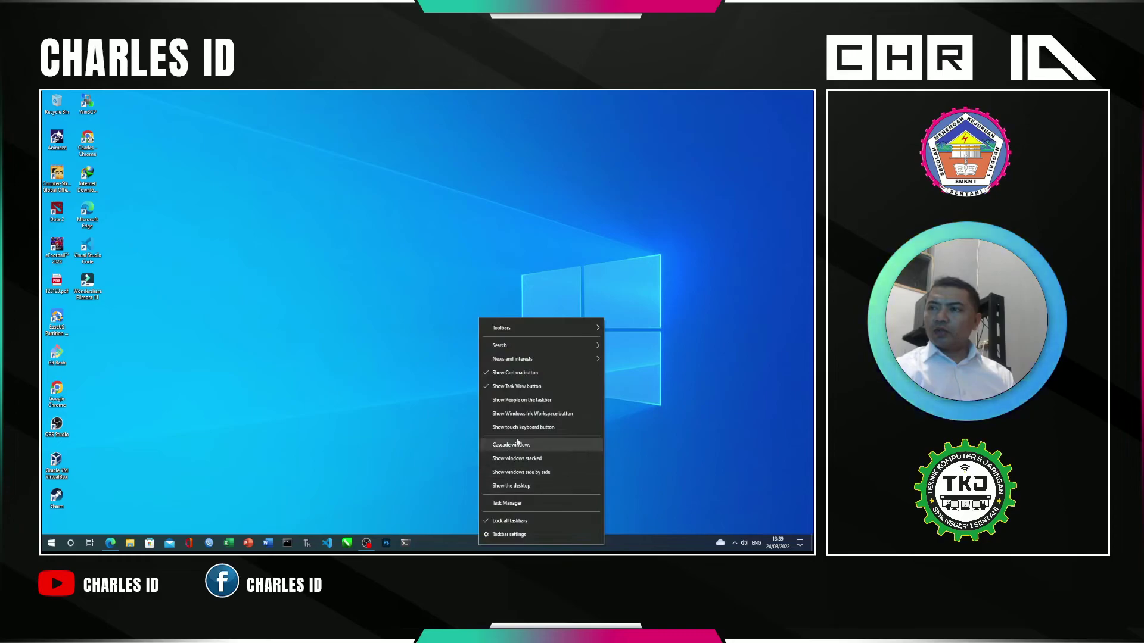
{"action": "left_click", "coordinate": [459, 540]}
{"action": "right_click", "coordinate": [567, 546]}
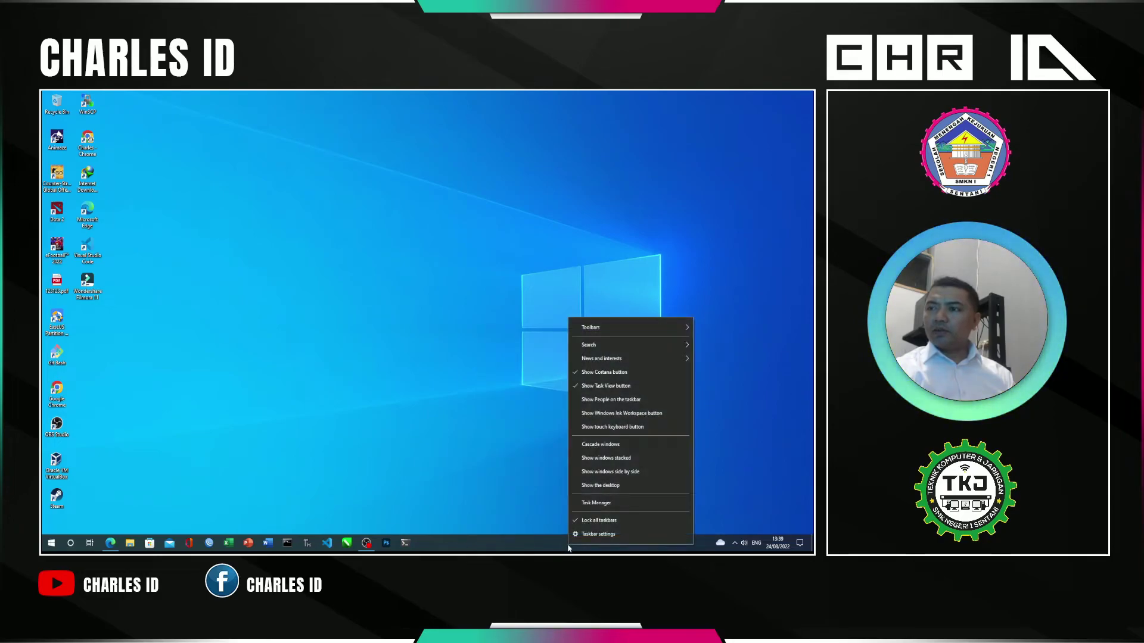
{"action": "mouse_move", "coordinate": [613, 350]}
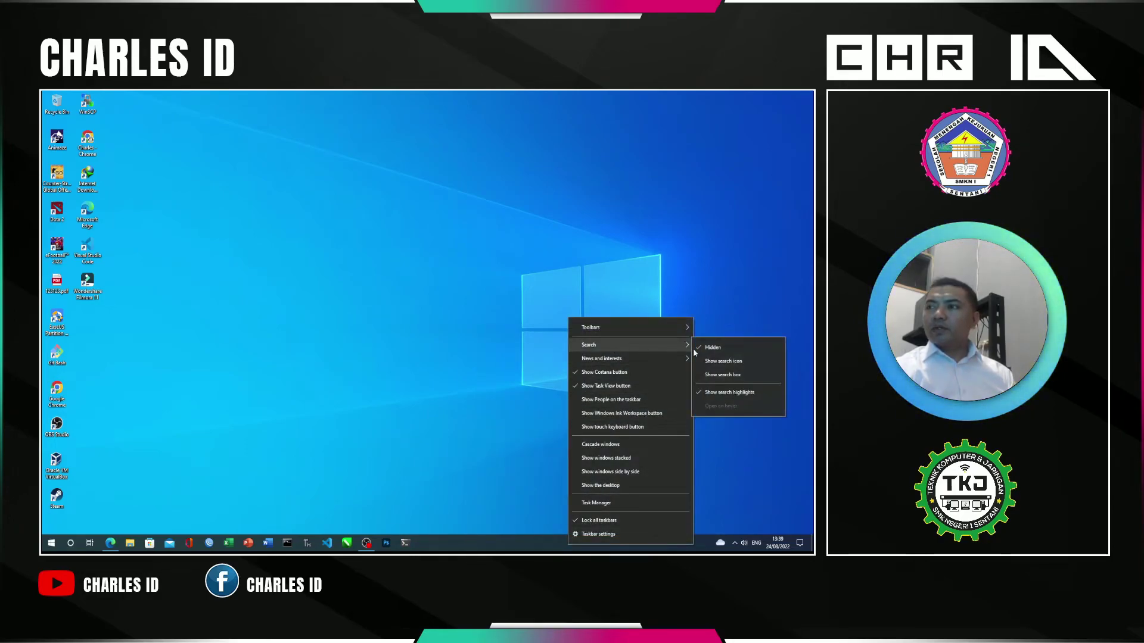
{"action": "left_click", "coordinate": [743, 367]}
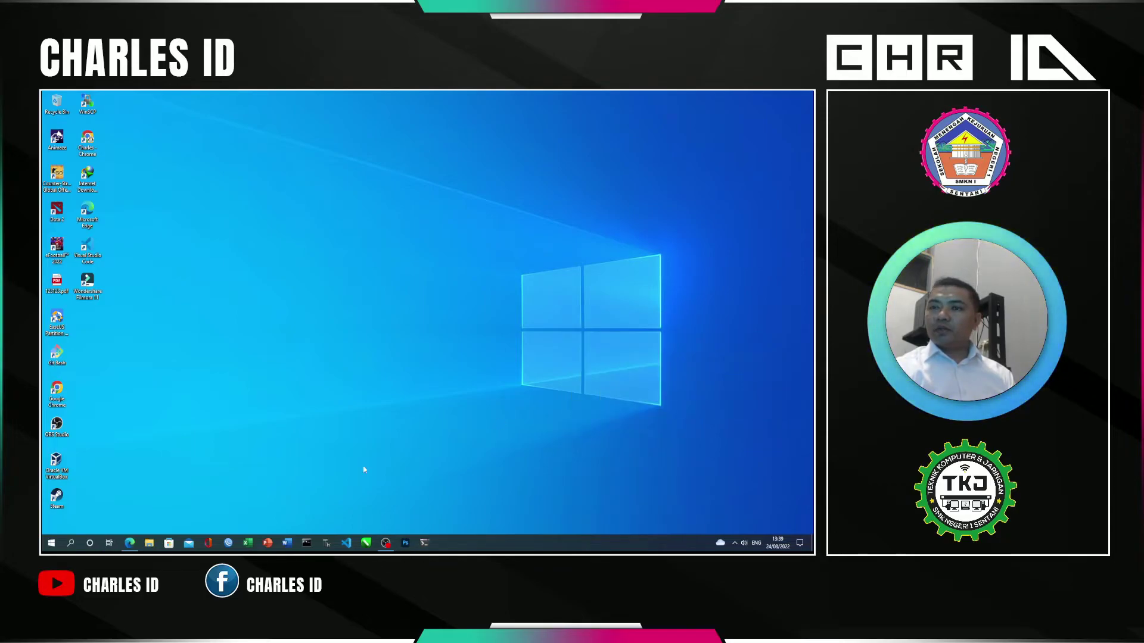
Step: Change the taskbar search to the Show search box option, and open its search panel and close it again
{"action": "left_click", "coordinate": [70, 543]}
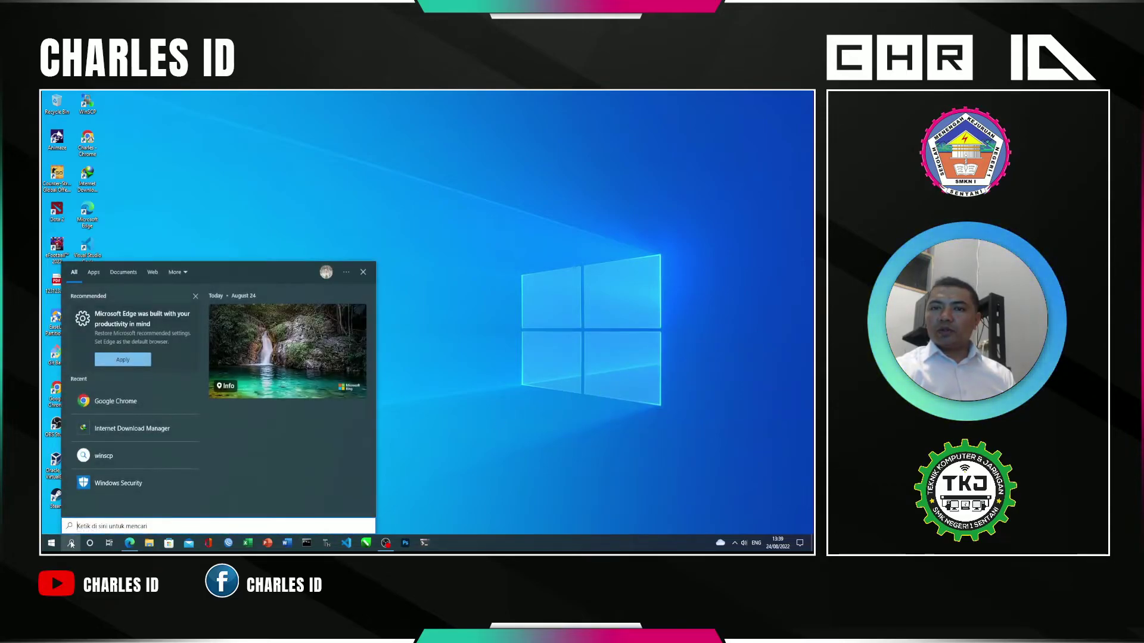
{"action": "left_click", "coordinate": [71, 543]}
{"action": "right_click", "coordinate": [504, 542]}
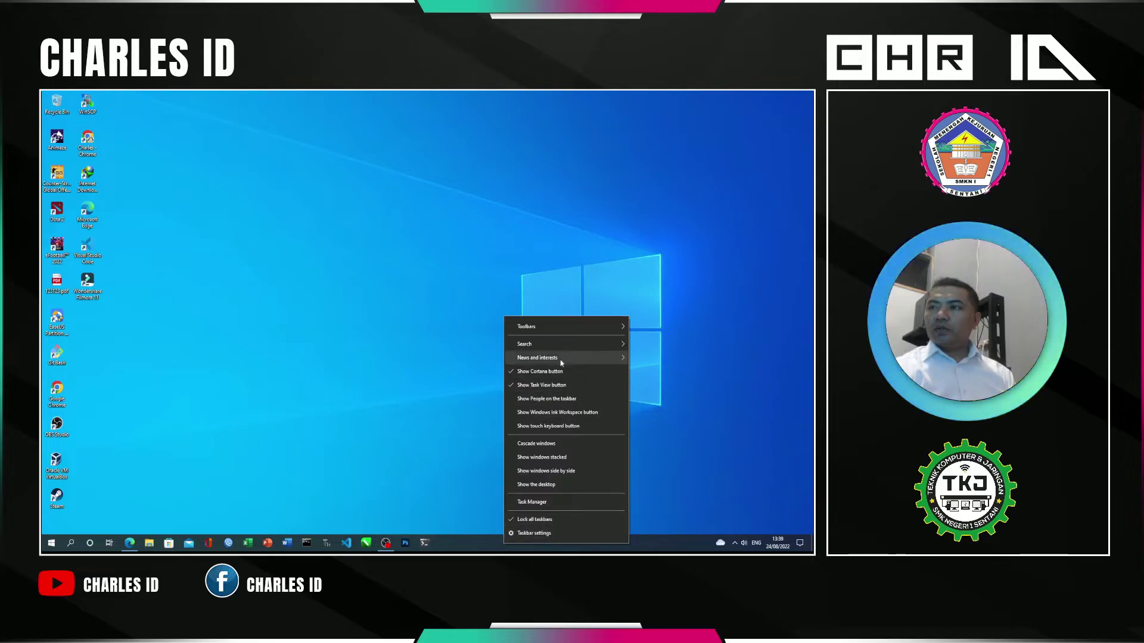
{"action": "mouse_move", "coordinate": [558, 349]}
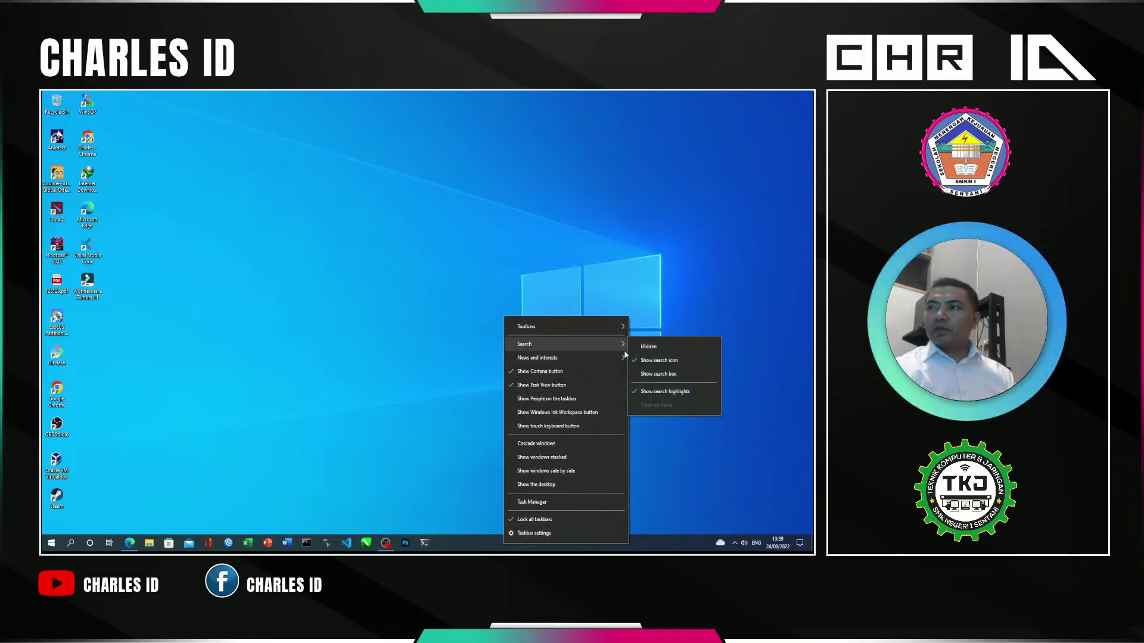
{"action": "left_click", "coordinate": [659, 375]}
{"action": "left_click", "coordinate": [108, 543]}
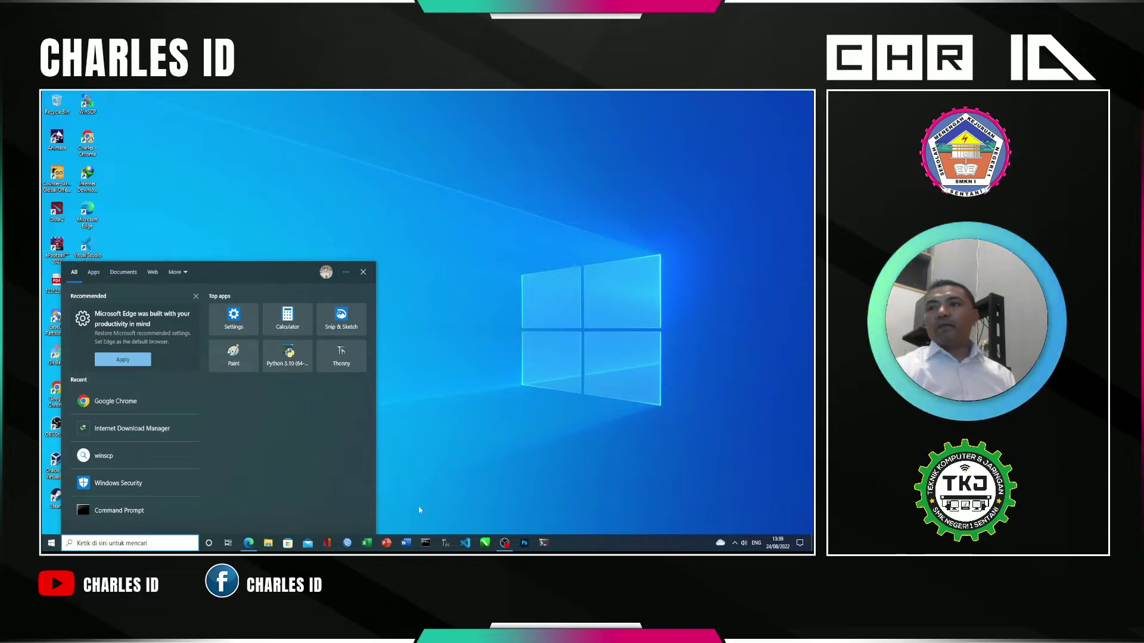
{"action": "left_click", "coordinate": [467, 445]}
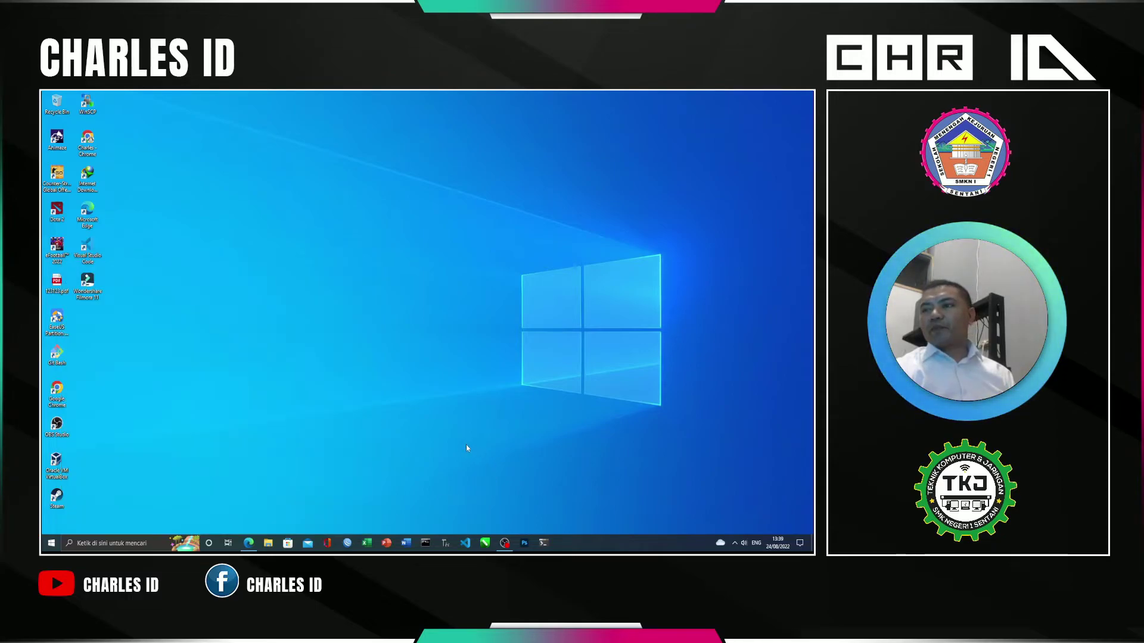
Step: View Task View and close it, and open File Explorer to view This PC and close its window
{"action": "left_click", "coordinate": [227, 543]}
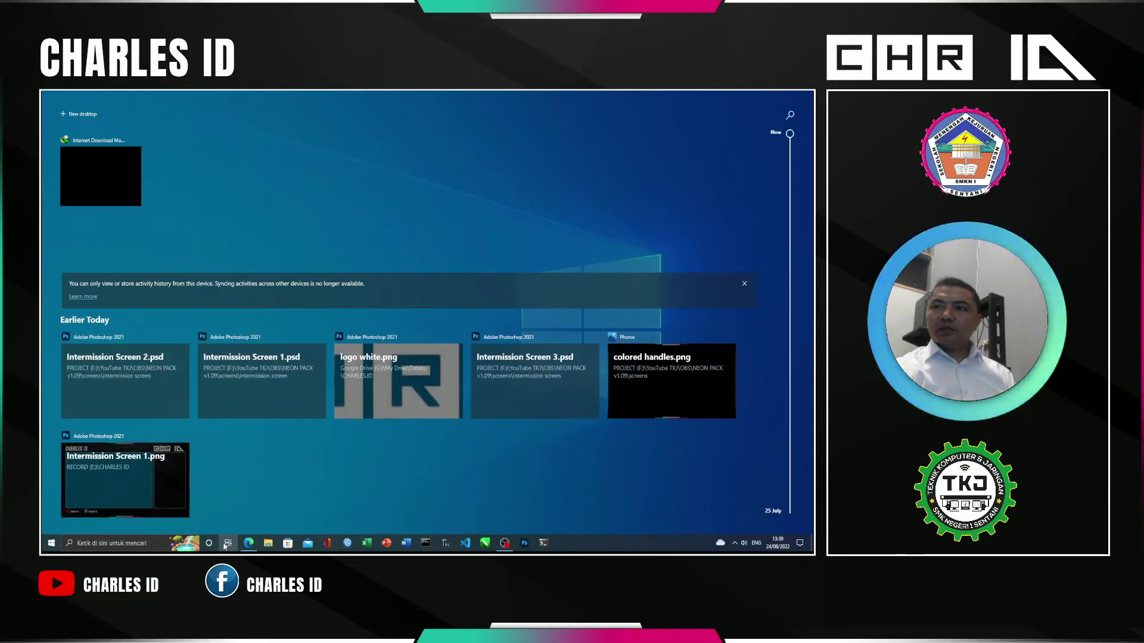
{"action": "left_click", "coordinate": [226, 544]}
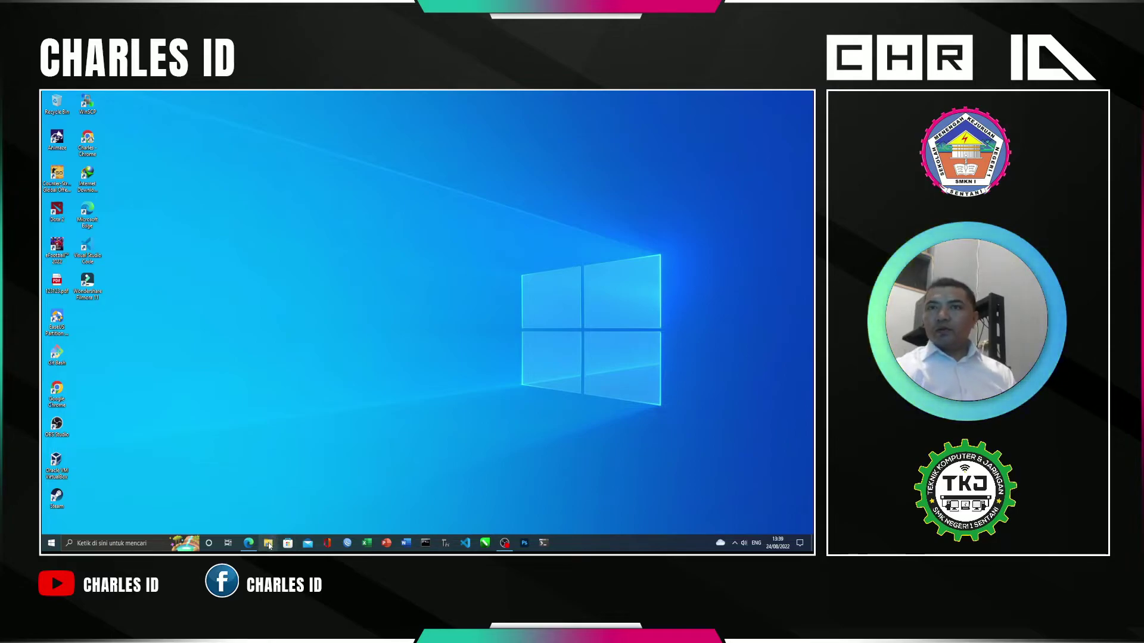
{"action": "left_click", "coordinate": [268, 544]}
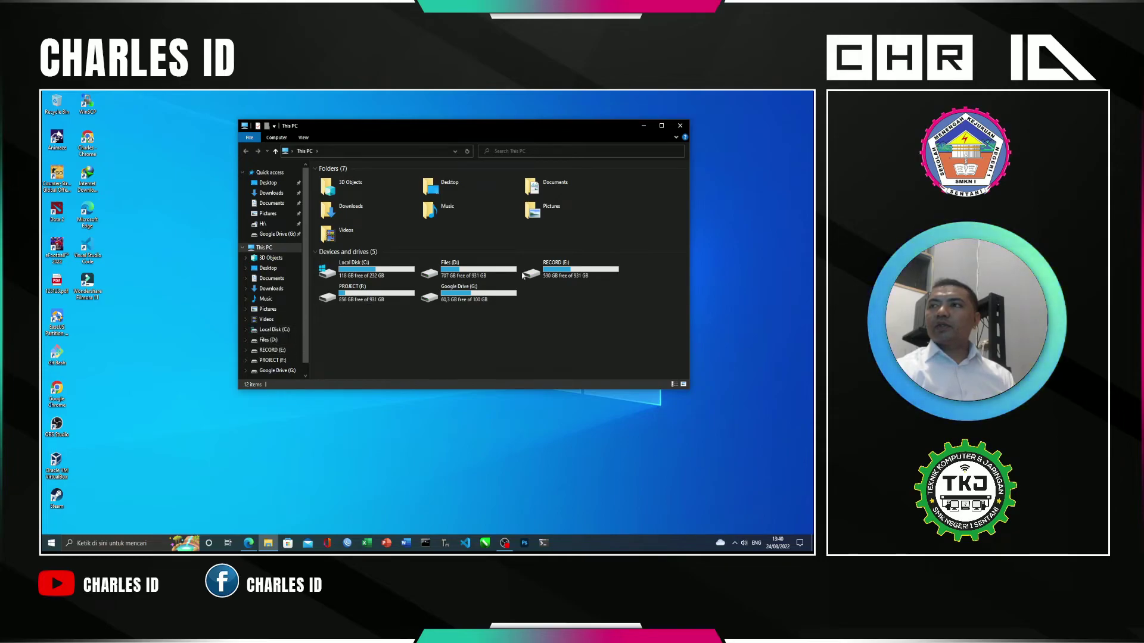
{"action": "left_click", "coordinate": [680, 125]}
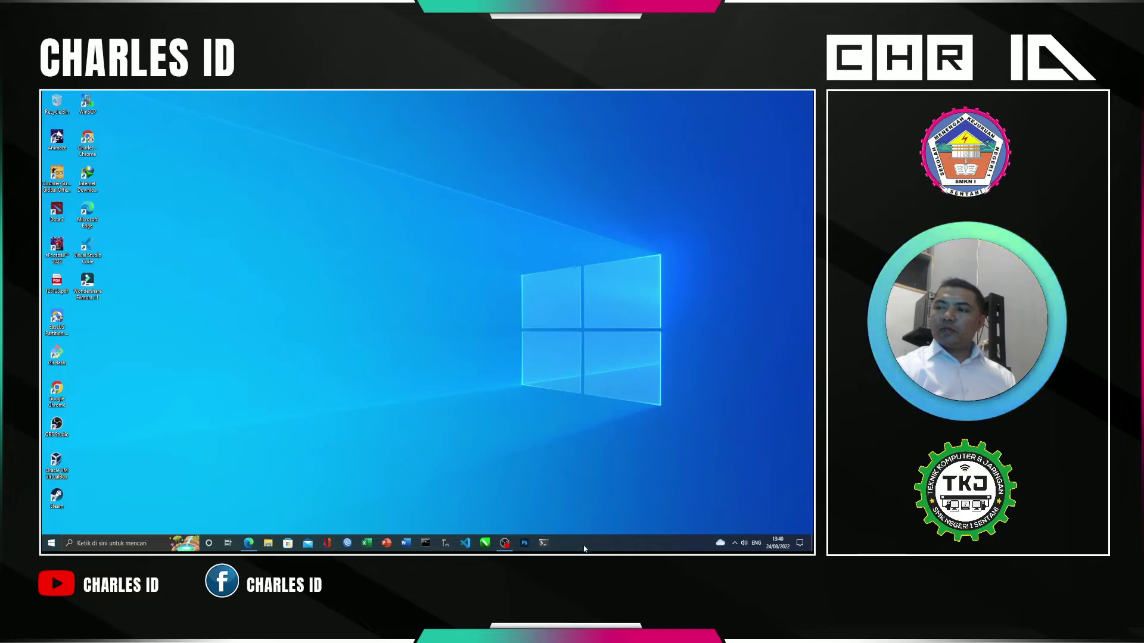
Step: Unlock the taskbar by turning off the Lock all taskbars option
{"action": "right_click", "coordinate": [629, 549]}
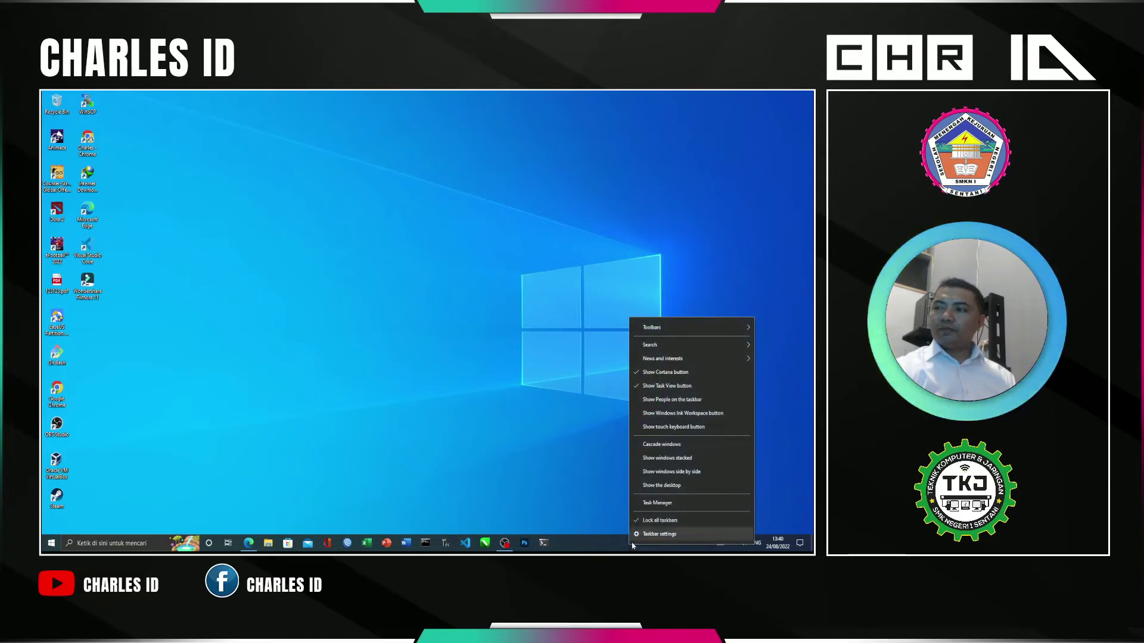
{"action": "left_click", "coordinate": [601, 547]}
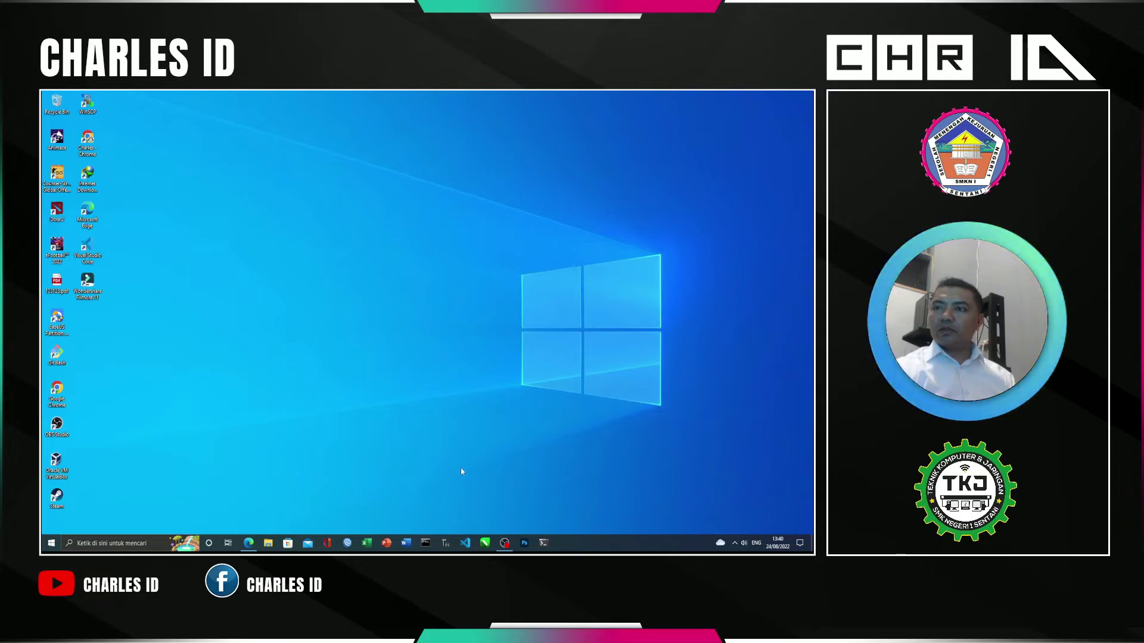
{"action": "right_click", "coordinate": [582, 545]}
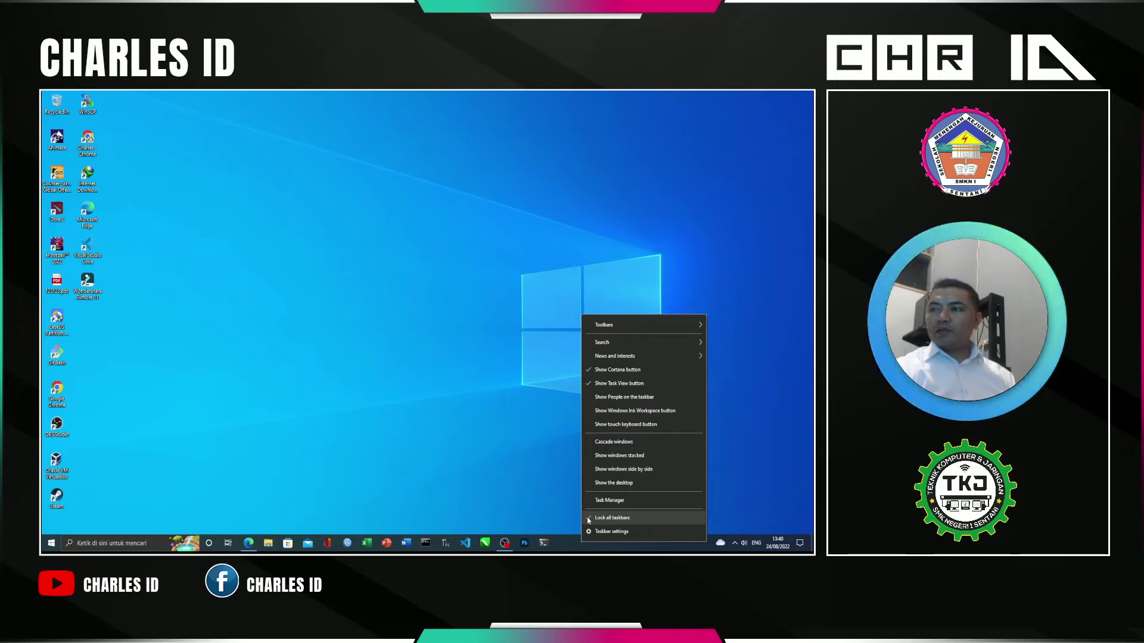
{"action": "left_click", "coordinate": [605, 518]}
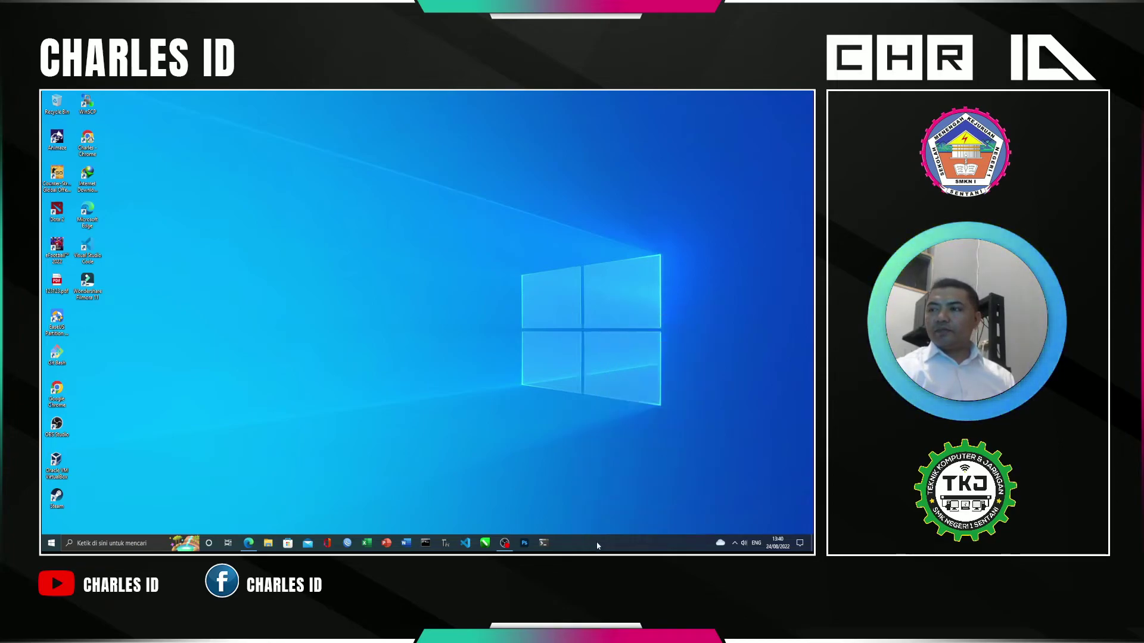
{"action": "right_click", "coordinate": [597, 543]}
{"action": "left_click", "coordinate": [575, 546]}
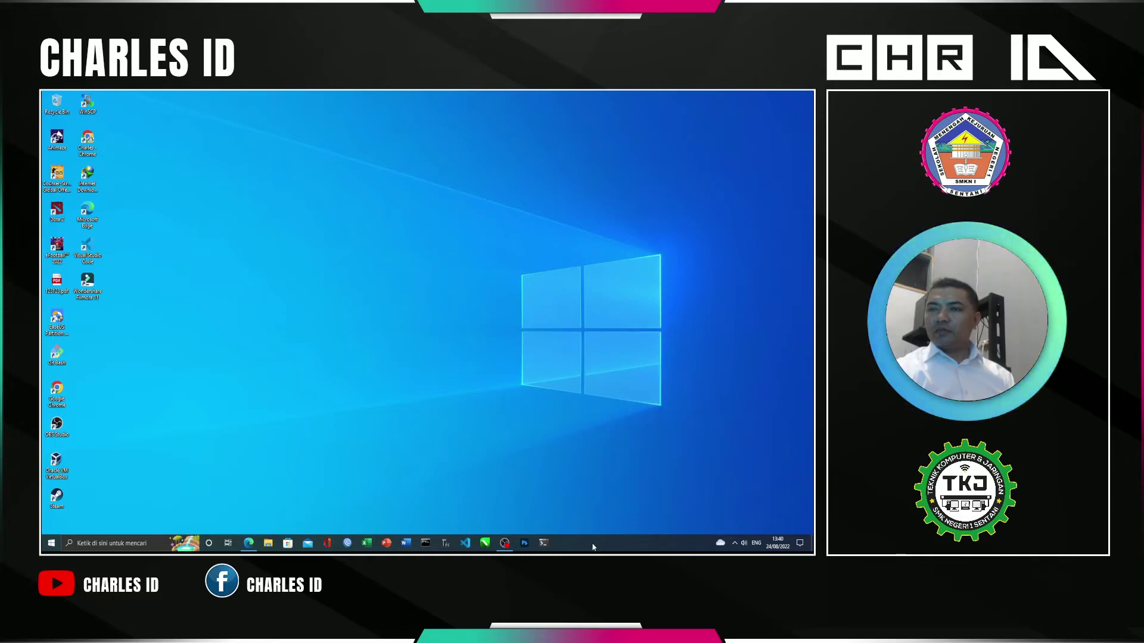
Step: Dock the taskbar along the upper edge of the desktop and after that along the right edge
{"action": "left_click_drag", "start_coordinate": [576, 544], "coordinate": [470, 185]}
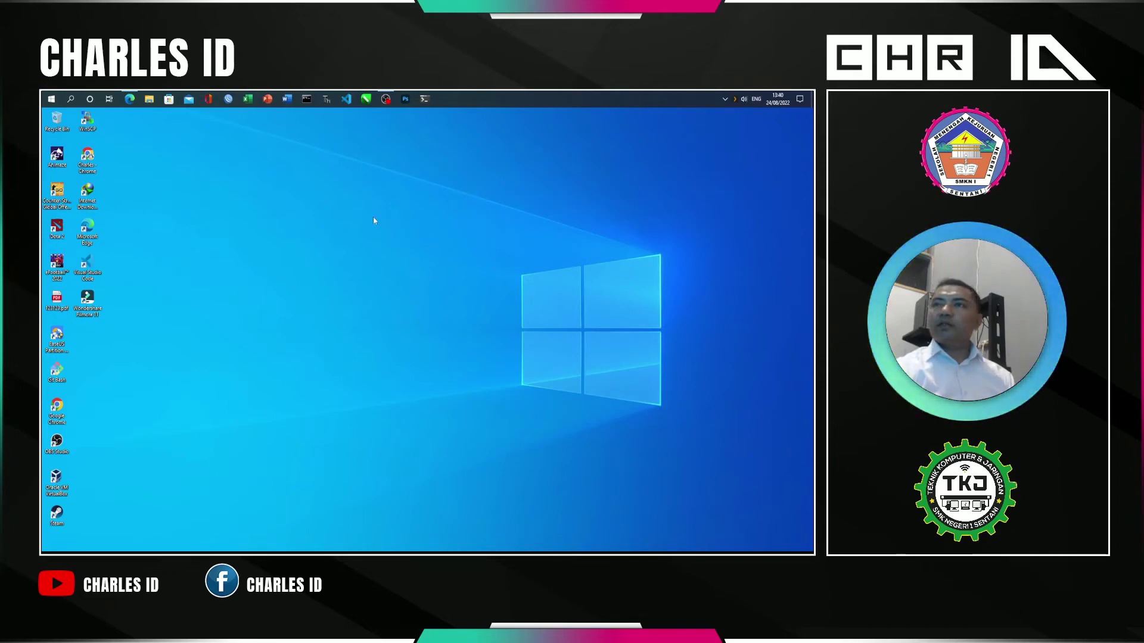
{"action": "left_click_drag", "start_coordinate": [473, 104], "coordinate": [797, 229]}
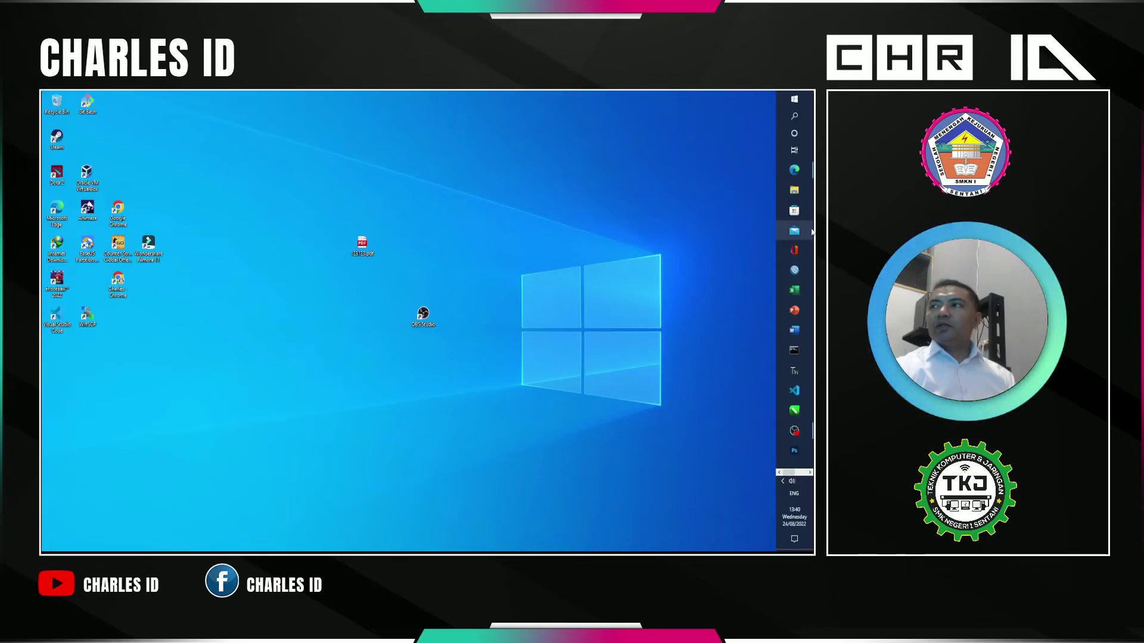
{"action": "mouse_move", "coordinate": [794, 430]}
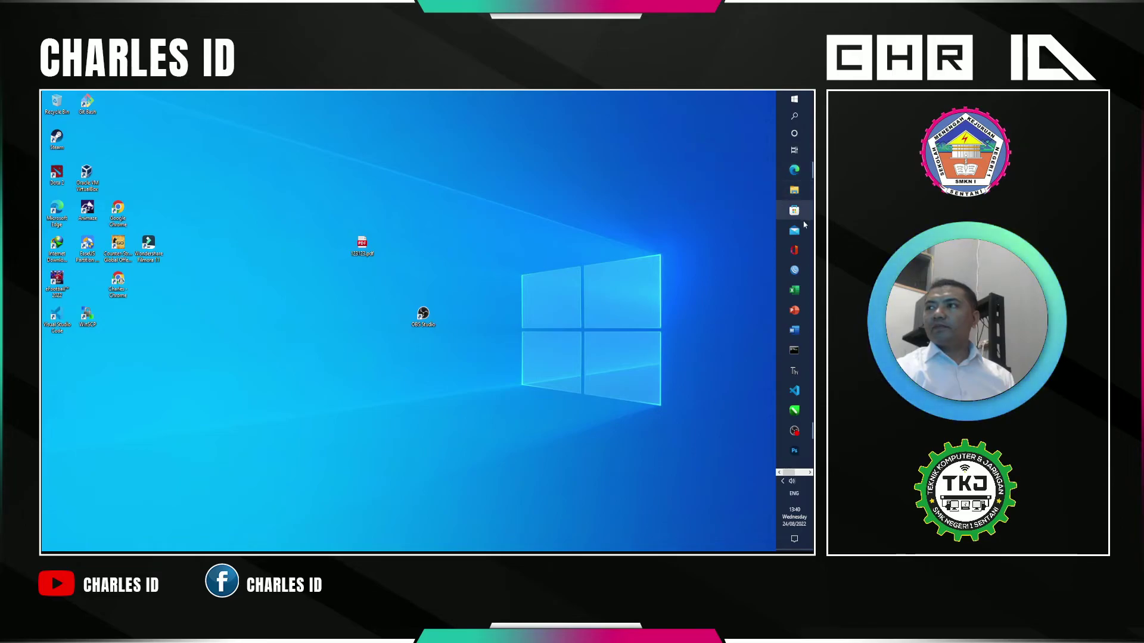
{"action": "left_click", "coordinate": [809, 473]}
Step: Dock the taskbar along the left edge of the desktop, and show its hidden notification icons and close them
{"action": "left_click_drag", "start_coordinate": [795, 389], "coordinate": [66, 398]}
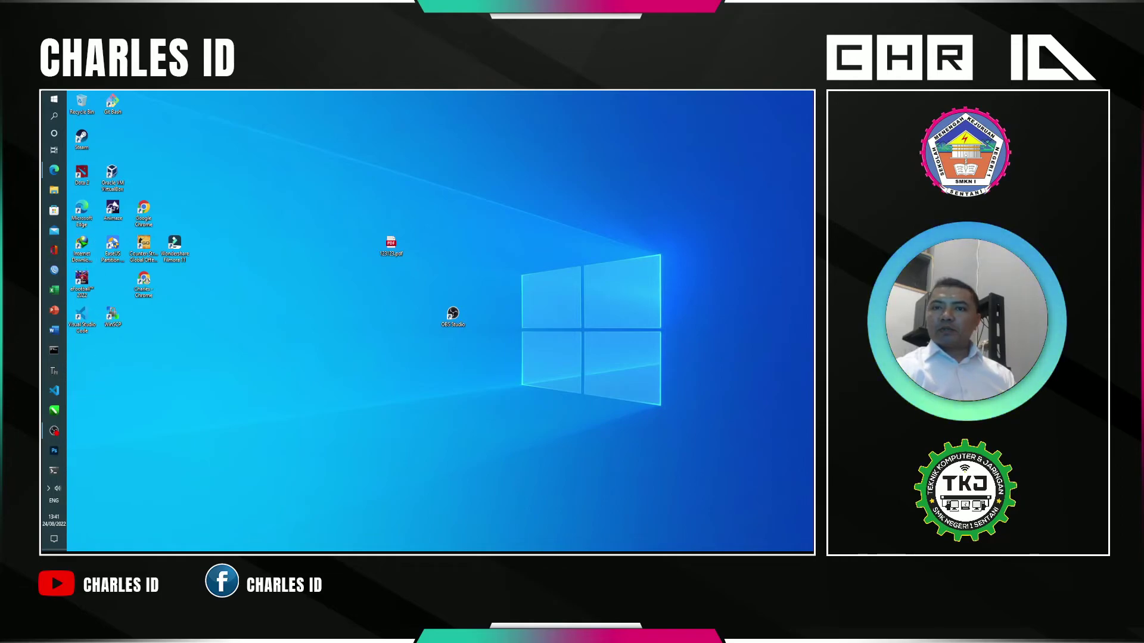
{"action": "left_click", "coordinate": [49, 488]}
{"action": "left_click", "coordinate": [49, 490]}
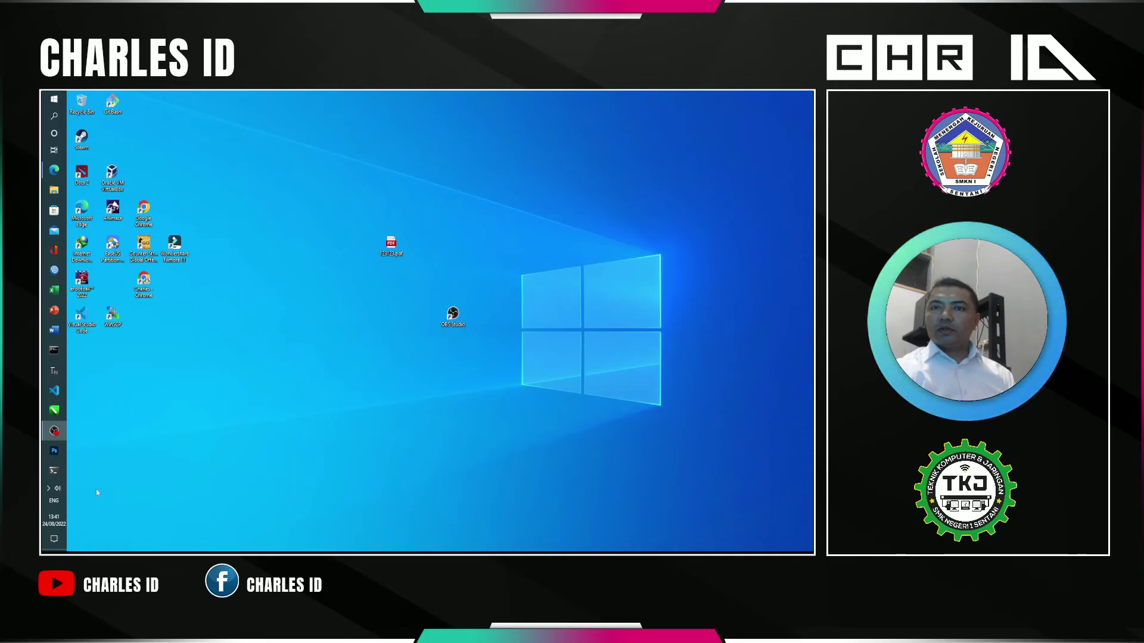
Step: Return the taskbar to the lower edge of the desktop and lock it with the Lock all taskbars option
{"action": "left_click_drag", "start_coordinate": [246, 126], "coordinate": [272, 551]}
{"action": "right_click", "coordinate": [591, 539]}
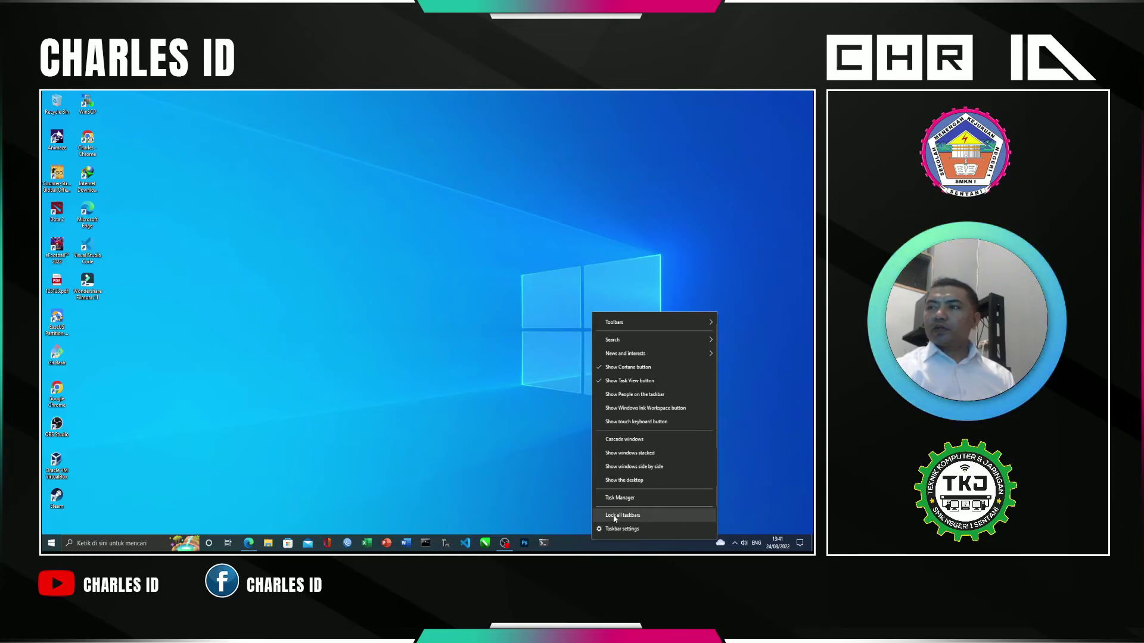
{"action": "left_click", "coordinate": [614, 516]}
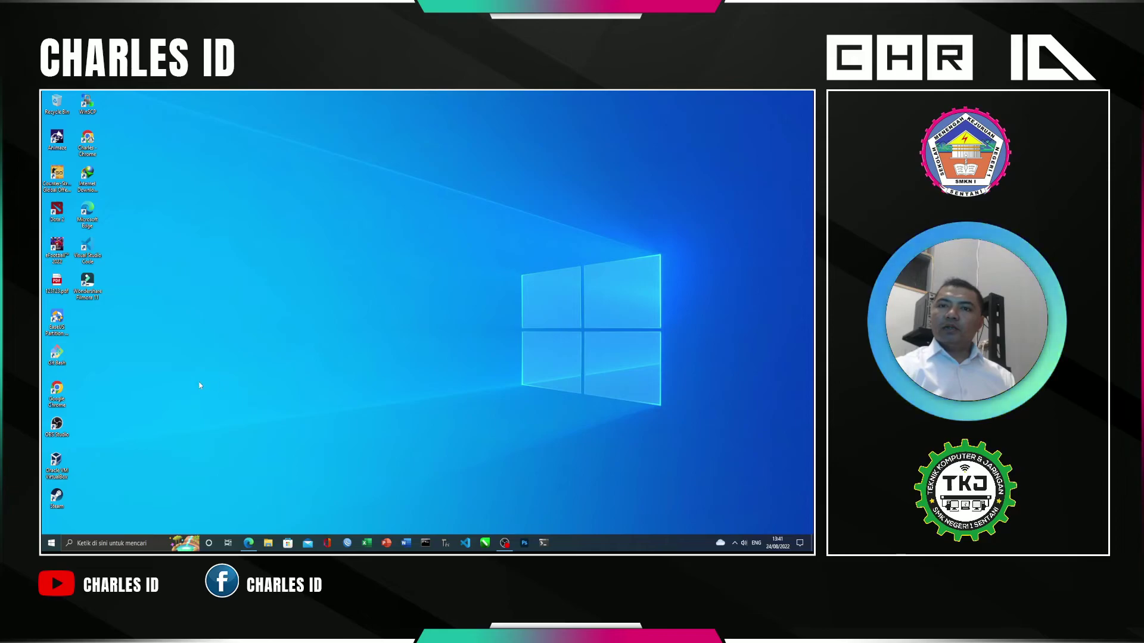
Step: Open the Start menu to view its app list and tiles, and close it again
{"action": "left_click", "coordinate": [52, 544]}
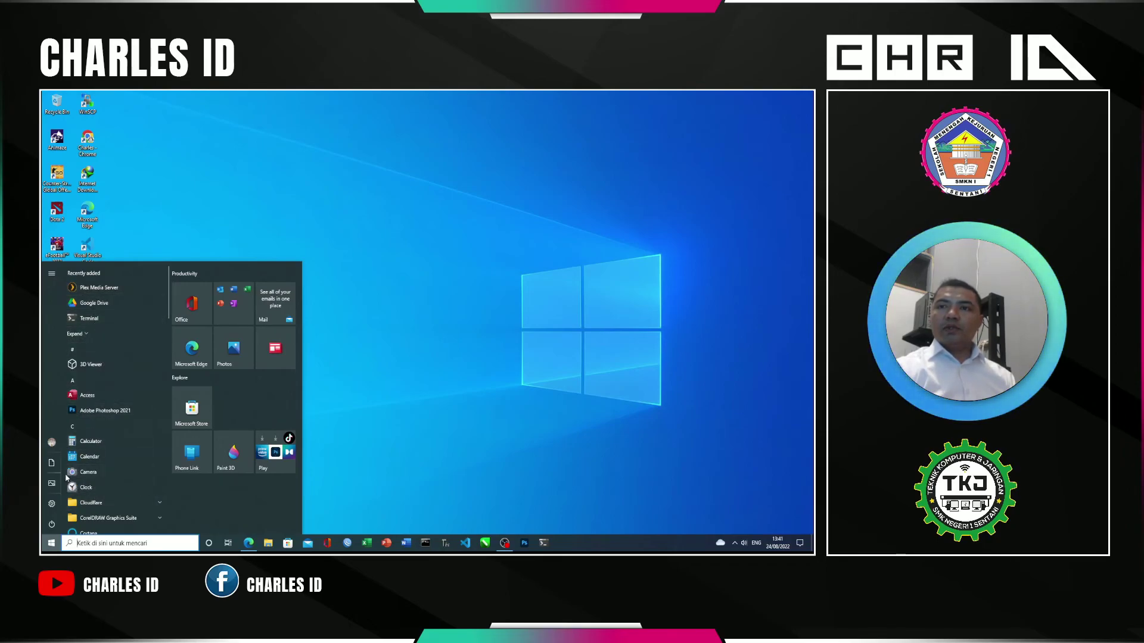
{"action": "left_click", "coordinate": [134, 226]}
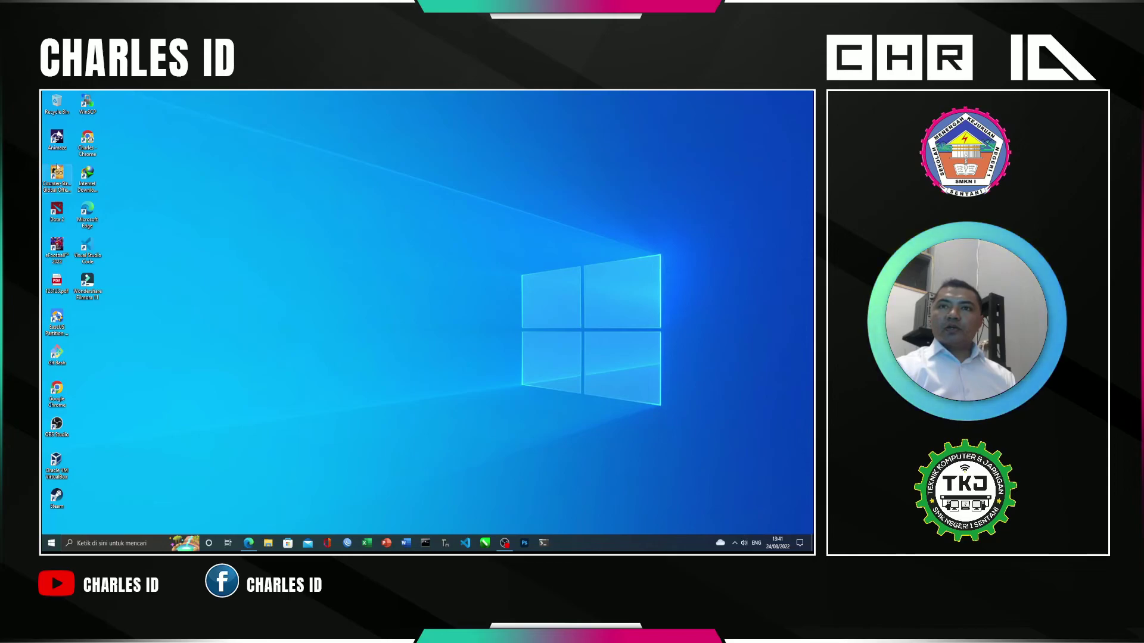
Step: Point out the desktop shortcuts by selecting them as a group and individually, including Oracle VM VirtualBox and Steam, and clear the selection
{"action": "left_click_drag", "start_coordinate": [103, 140], "coordinate": [64, 507]}
{"action": "left_click", "coordinate": [100, 497]}
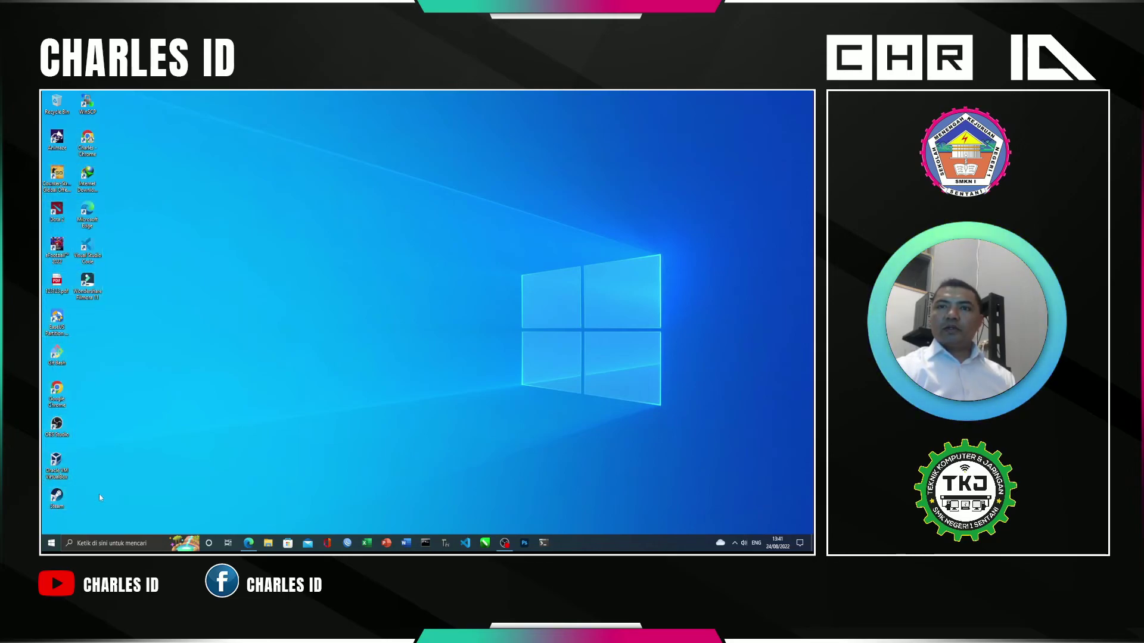
{"action": "left_click", "coordinate": [57, 470]}
{"action": "left_click", "coordinate": [58, 499]}
{"action": "left_click_drag", "start_coordinate": [98, 509], "coordinate": [52, 498]}
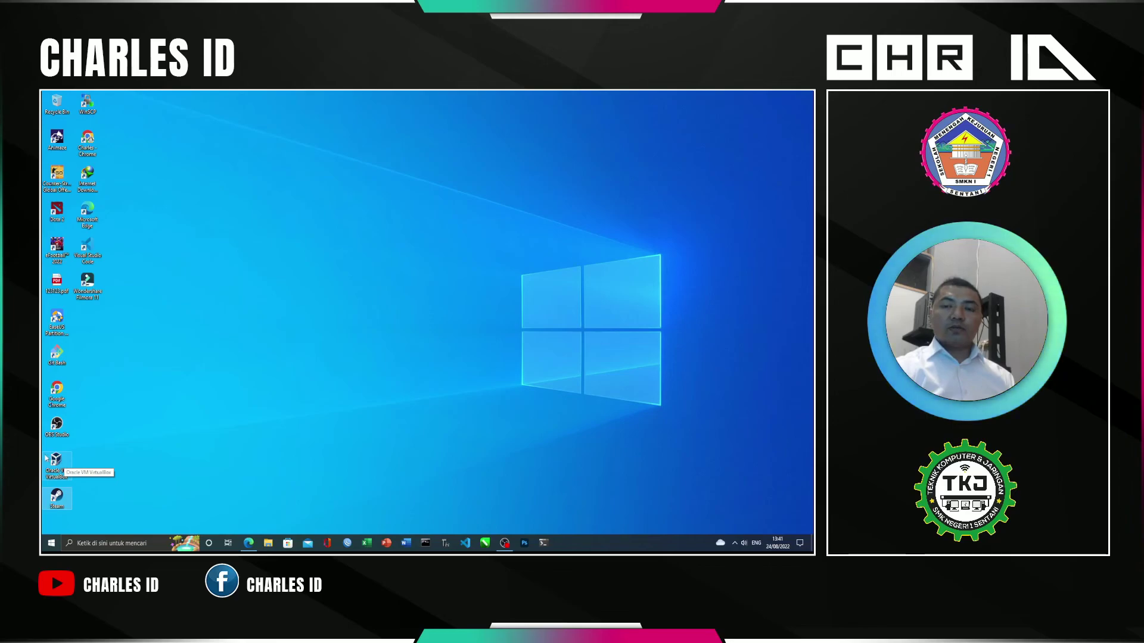
{"action": "left_click", "coordinate": [91, 425]}
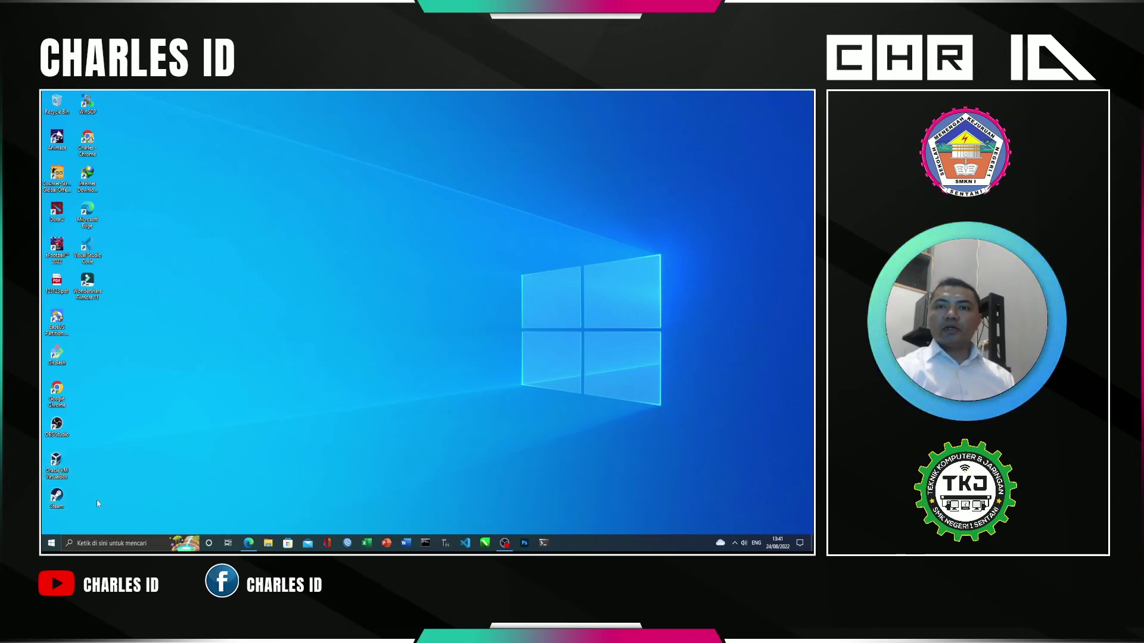
{"action": "left_click_drag", "start_coordinate": [110, 504], "coordinate": [42, 133]}
{"action": "left_click", "coordinate": [136, 181]}
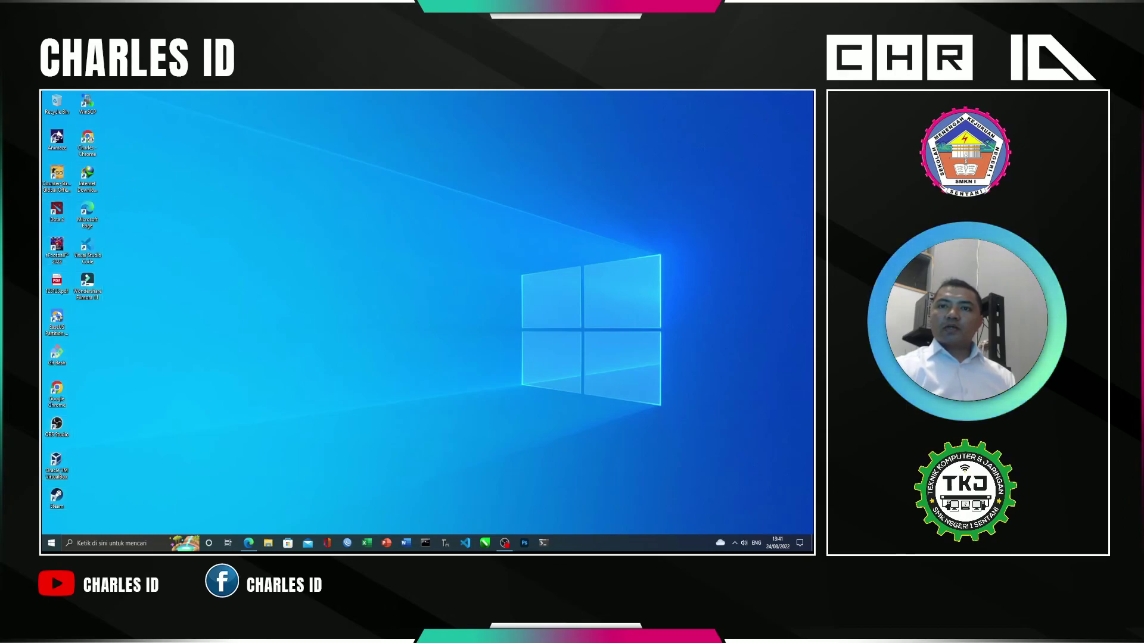